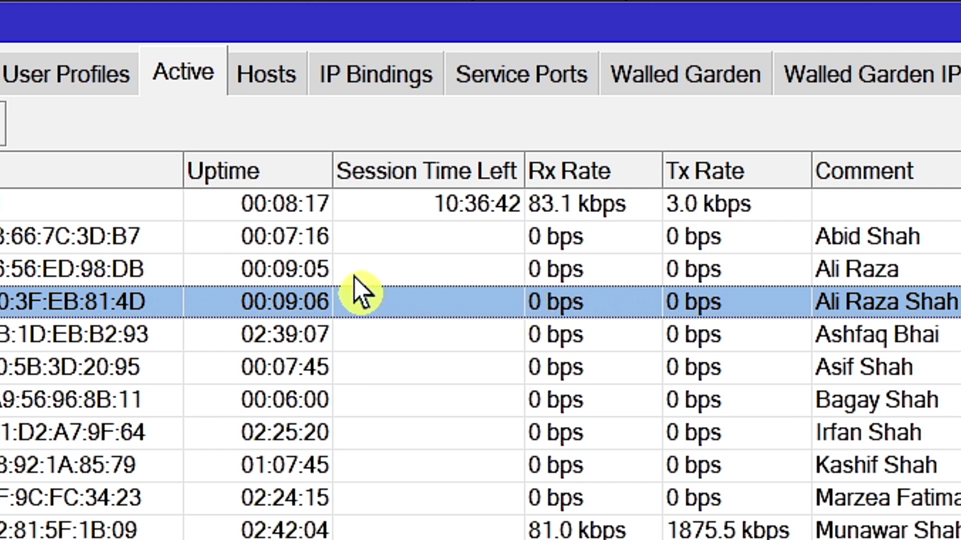
Review the Rx and Tx rates of the active hotspot users
scroll(362, 293, "down", 5)
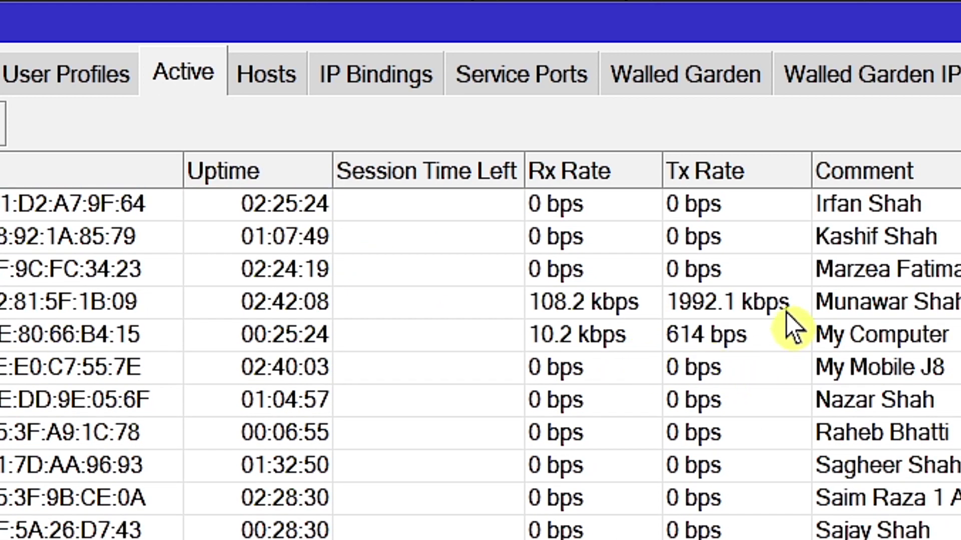
left_click(764, 304)
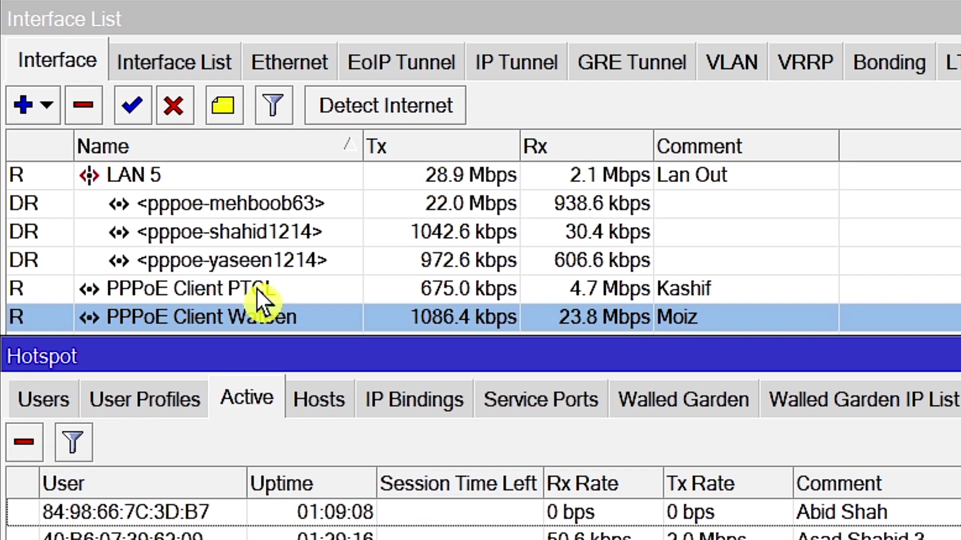
Compare the live Tx and Rx rates of the PPPoE Client PTCL and PPPoE Client Wateen interfaces in the interface list
left_click(260, 290)
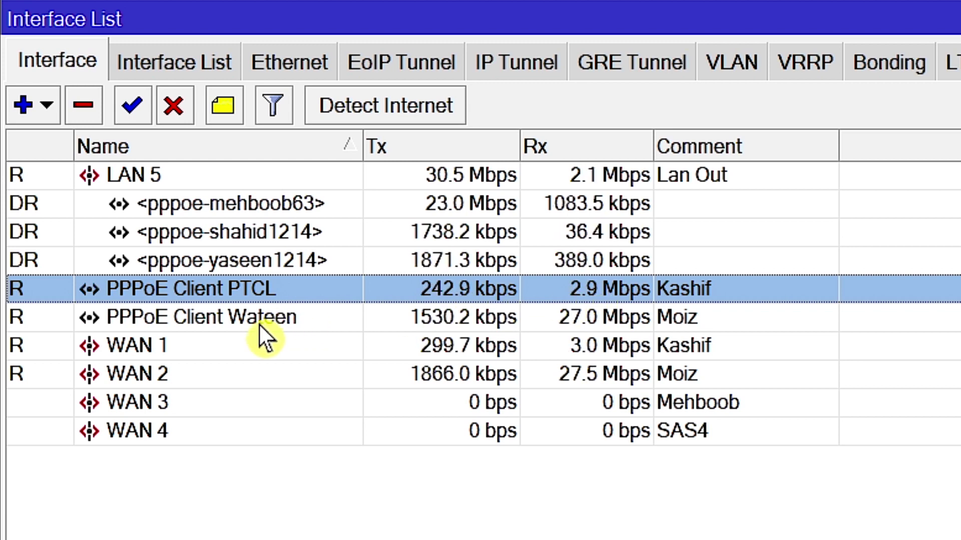
left_click(245, 320)
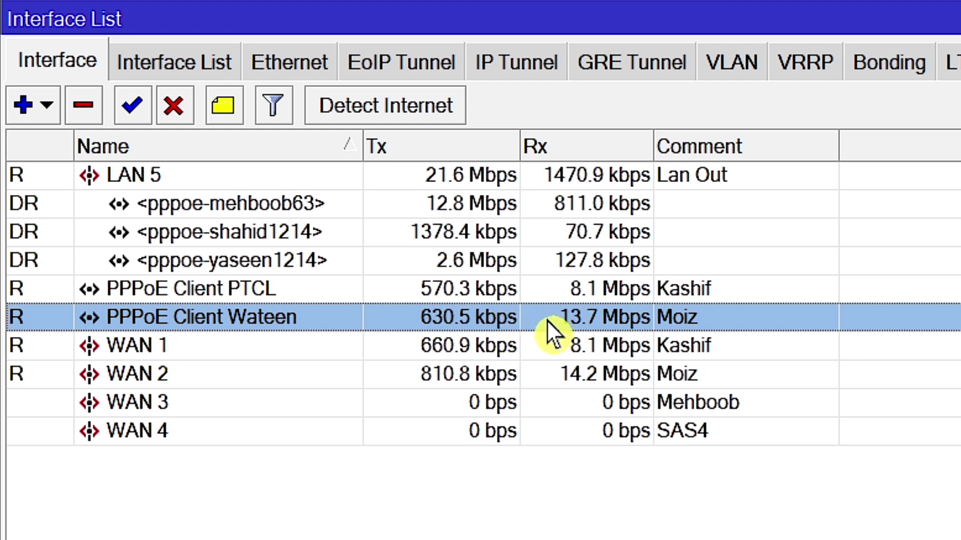
left_click(578, 284)
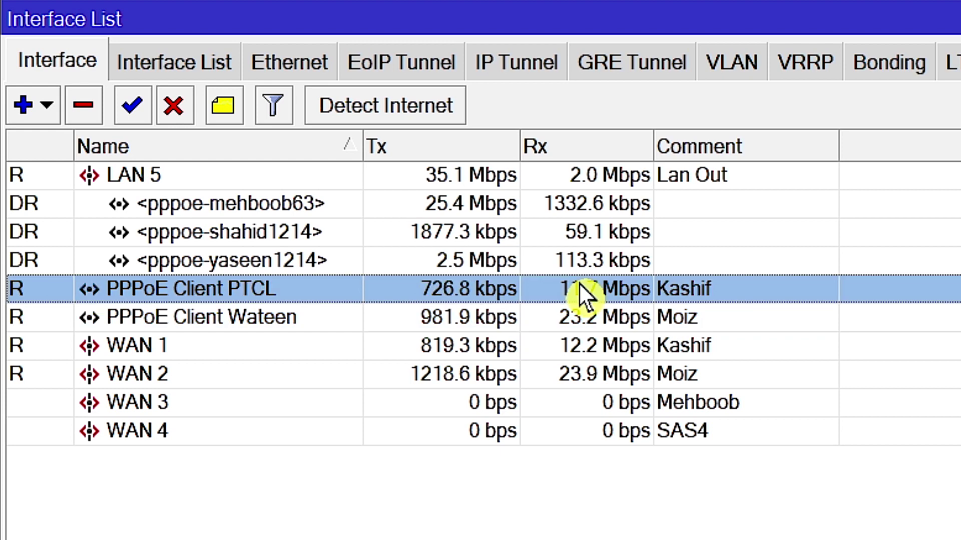
left_click(570, 316)
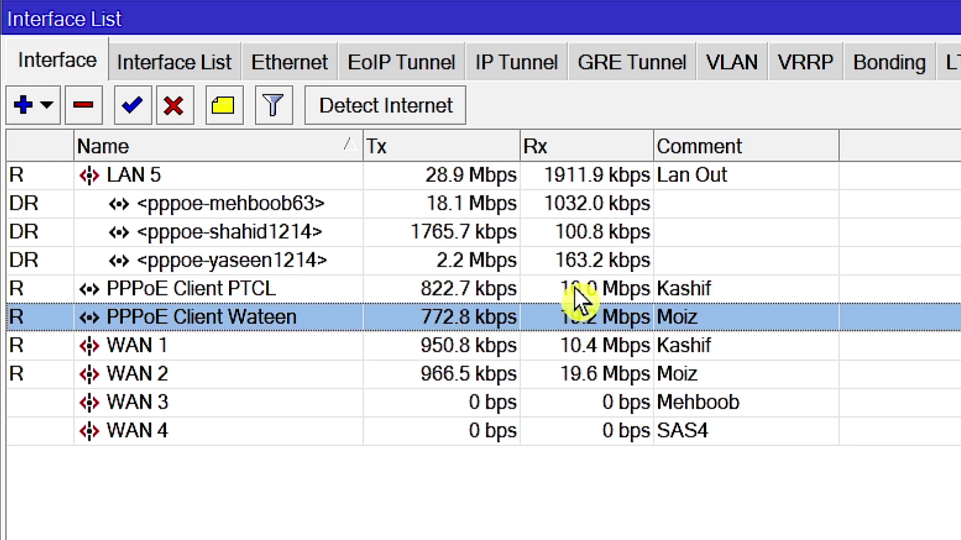
left_click(575, 287)
left_click(573, 307)
left_click(573, 283)
left_click(568, 314)
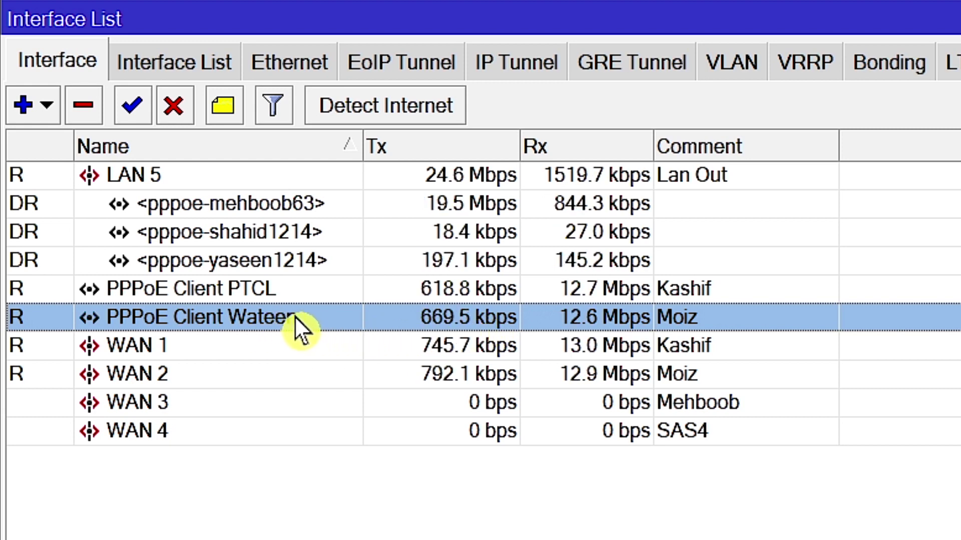
left_click(259, 287)
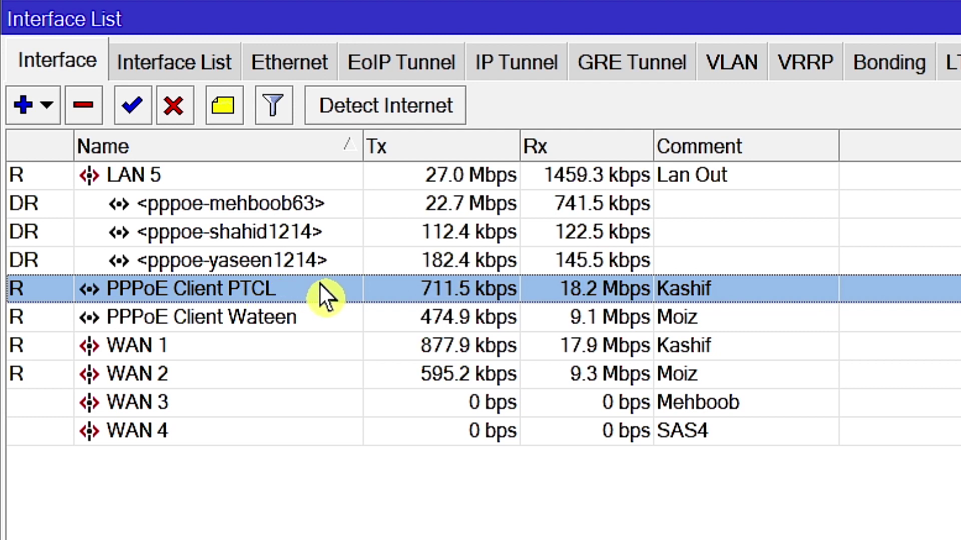
left_click(287, 319)
left_click(286, 290)
left_click(277, 315)
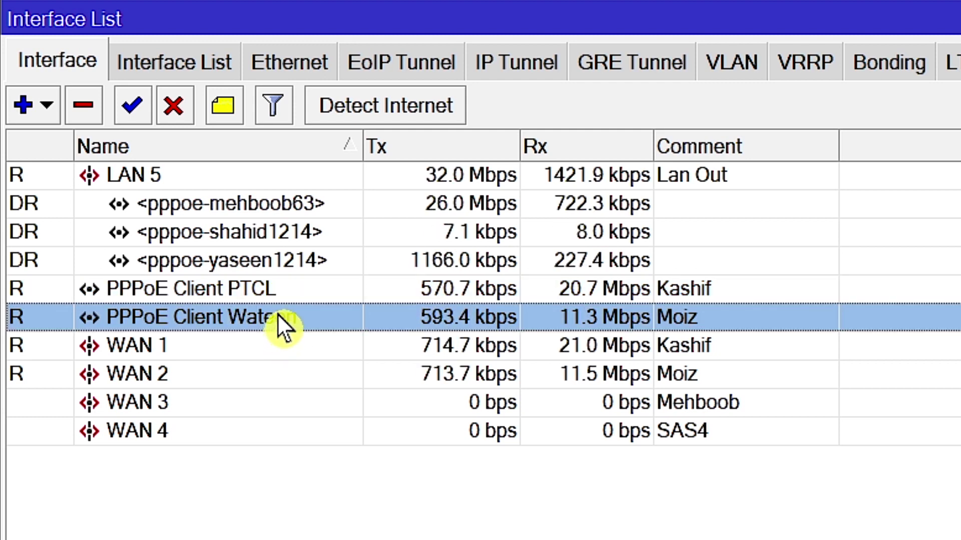
left_click(288, 285)
left_click(274, 317)
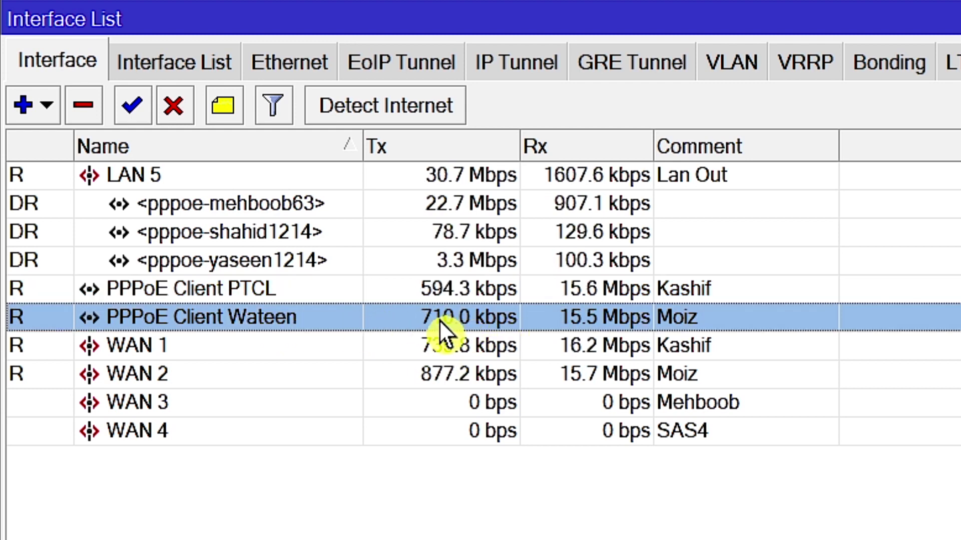
Compare the traffic details of PPPoE Client PTCL and PPPoE Client Wateen in separate interface windows and close both
double_click(336, 294)
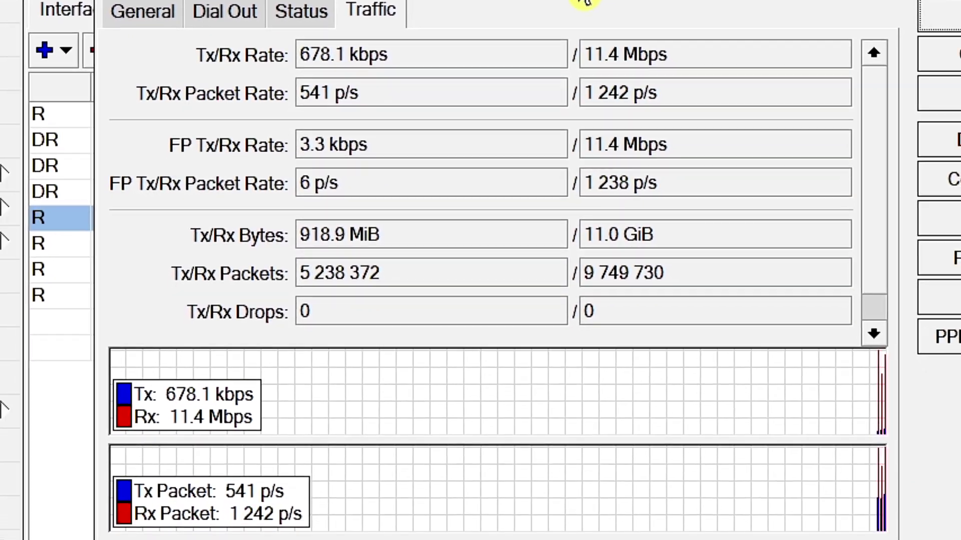
left_click_drag(600, 10, 570, 467)
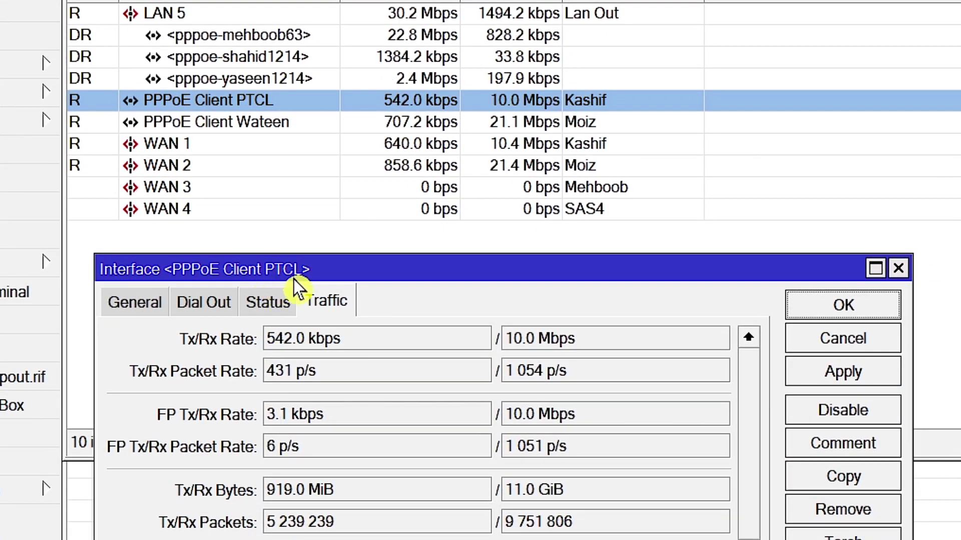
double_click(262, 122)
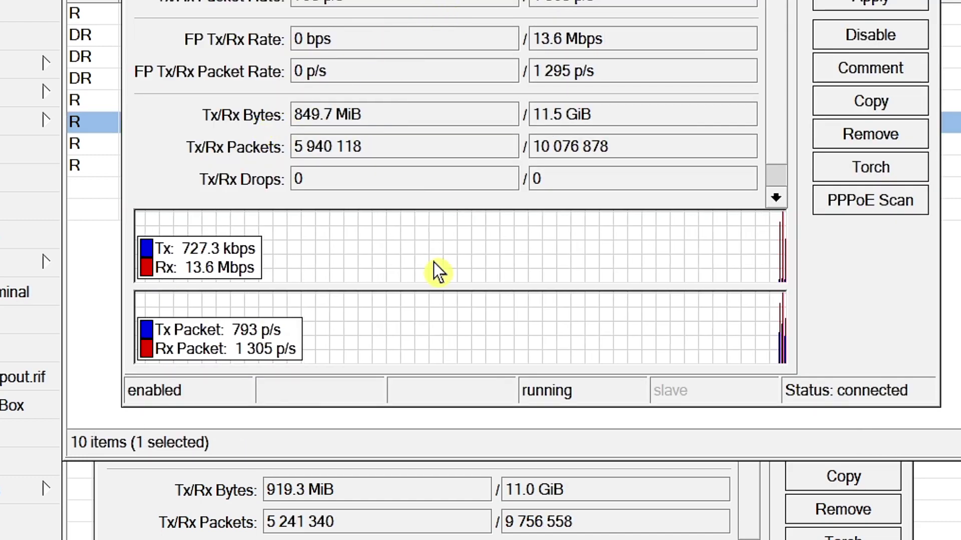
left_click(615, 522)
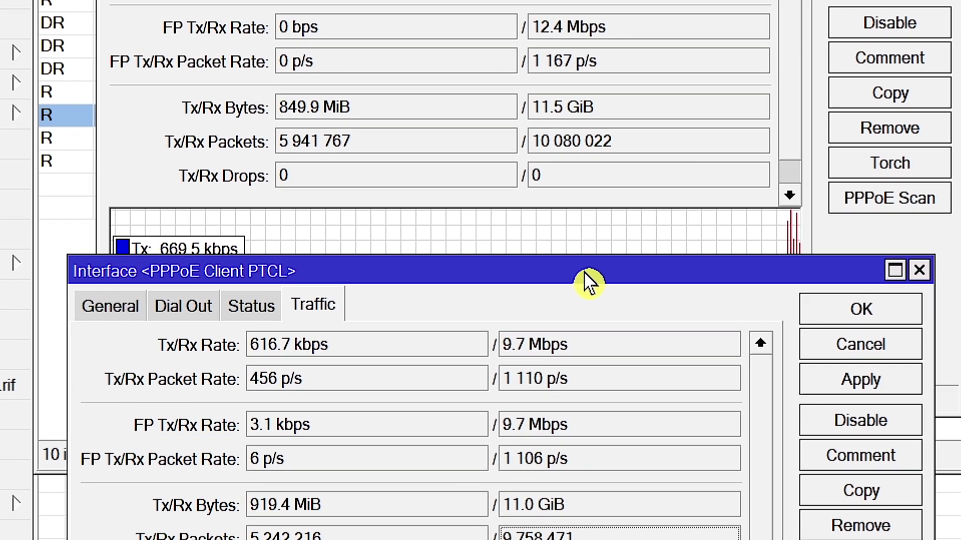
left_click_drag(580, 271, 586, 190)
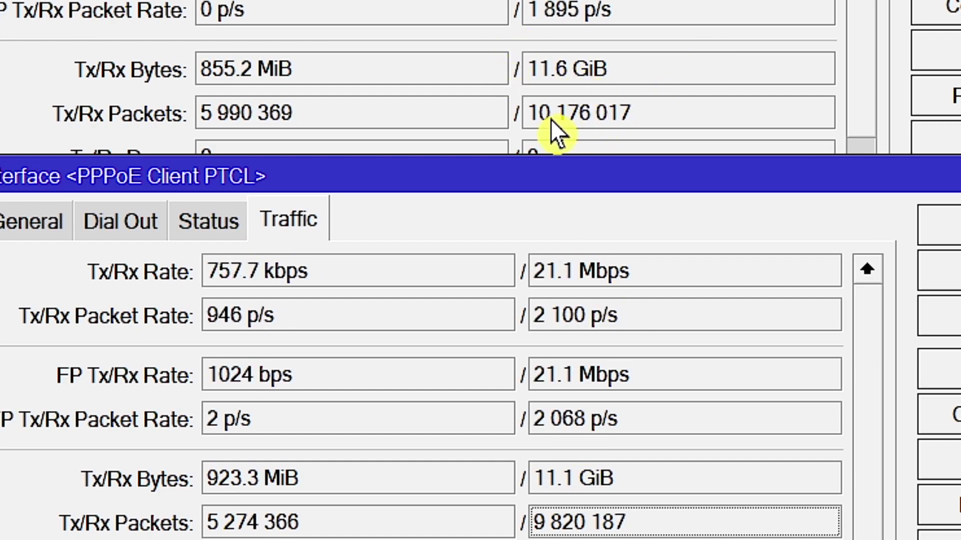
key("Escape")
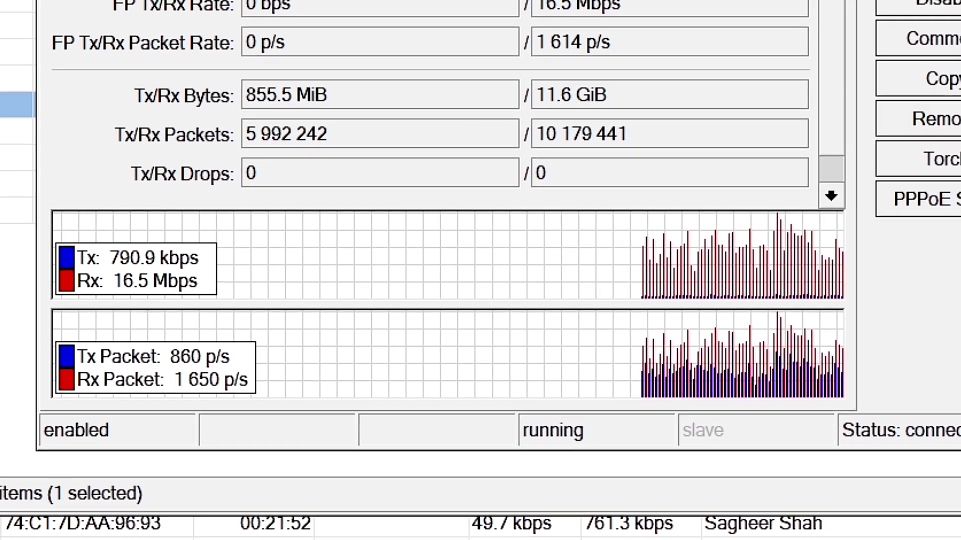
key("Escape")
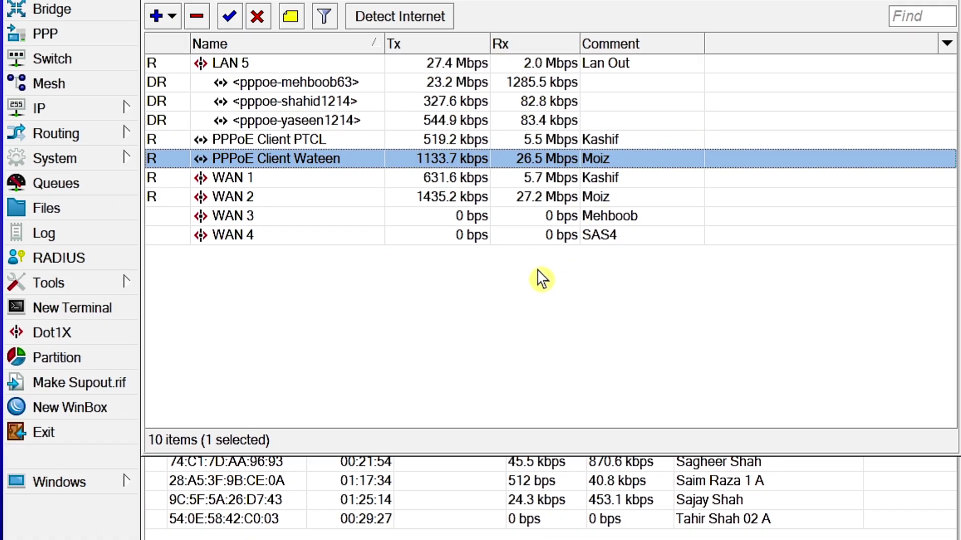
Check the active hotspot users and open the firewall's mangle rules
left_click(453, 533)
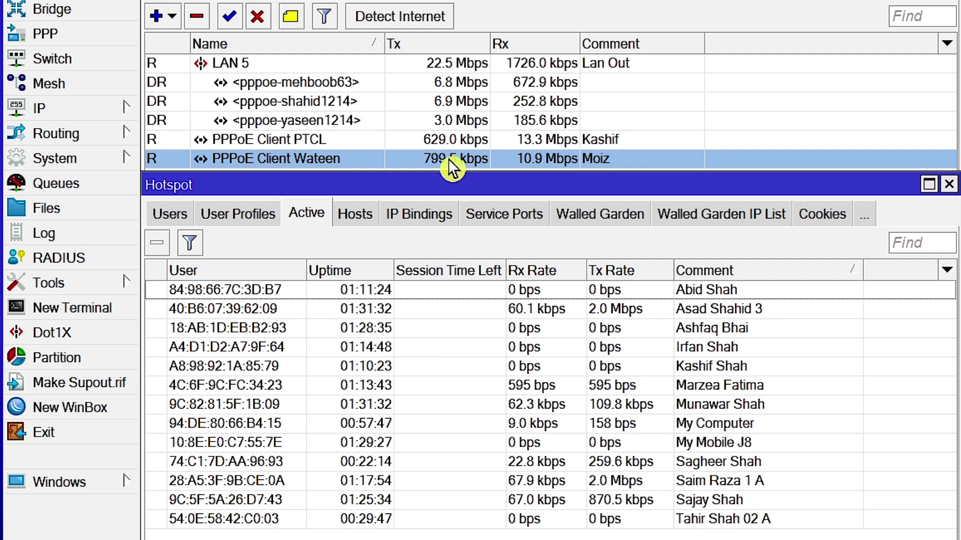
left_click(79, 111)
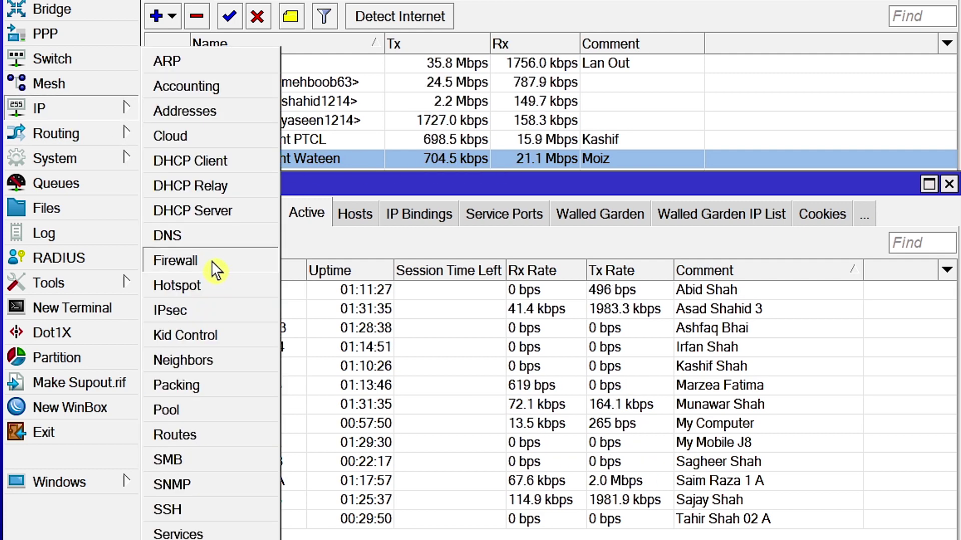
left_click(214, 263)
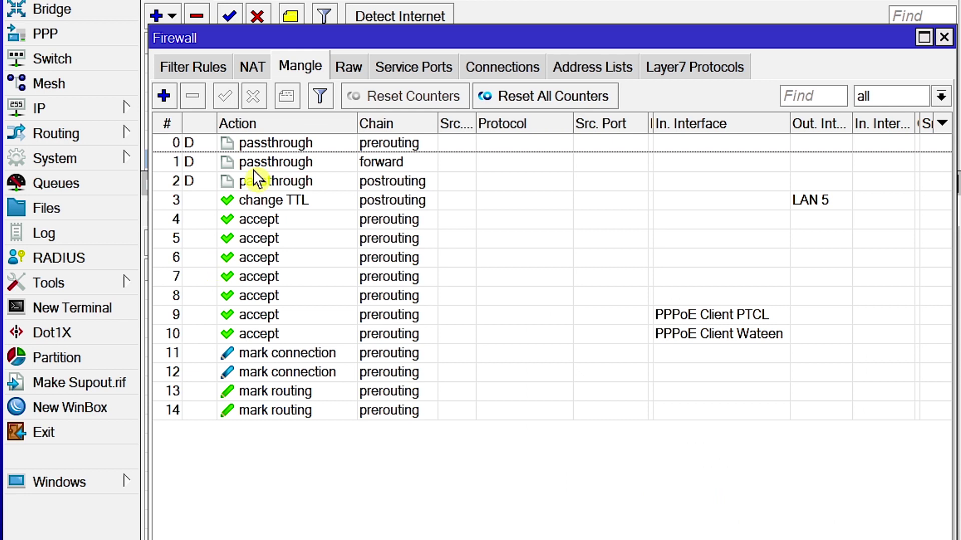
left_click(254, 65)
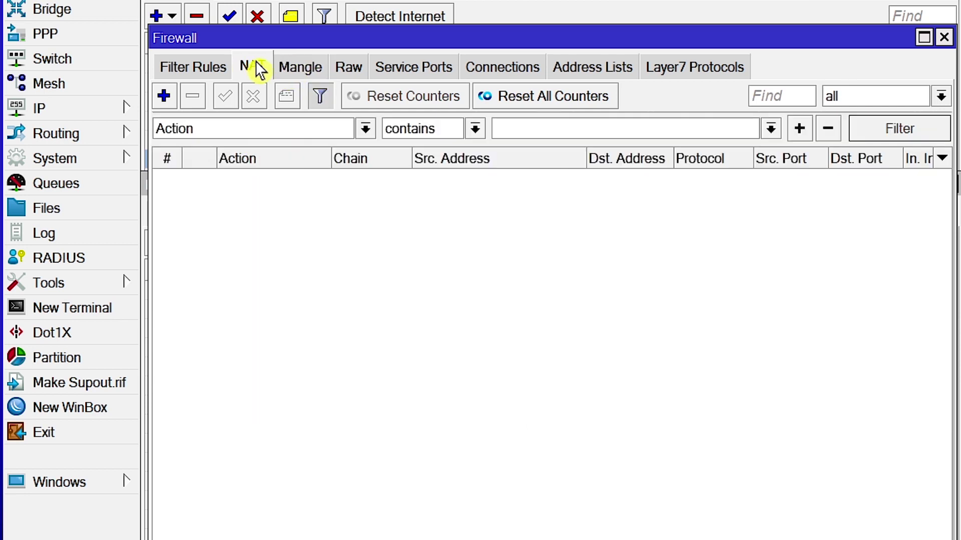
left_click(299, 69)
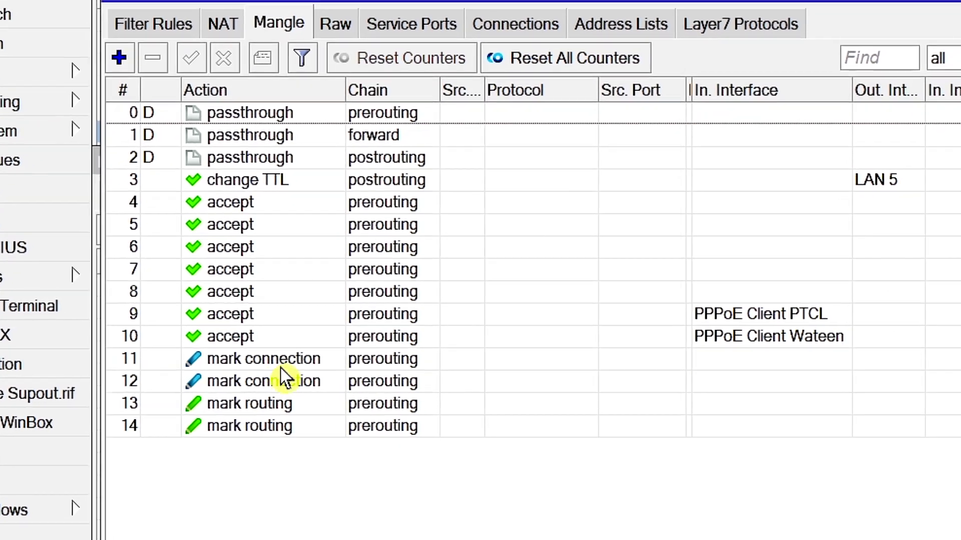
Examine the two mark connection rules, numbers 11 and 12, in the mangle list
left_click(300, 353)
left_click(249, 395)
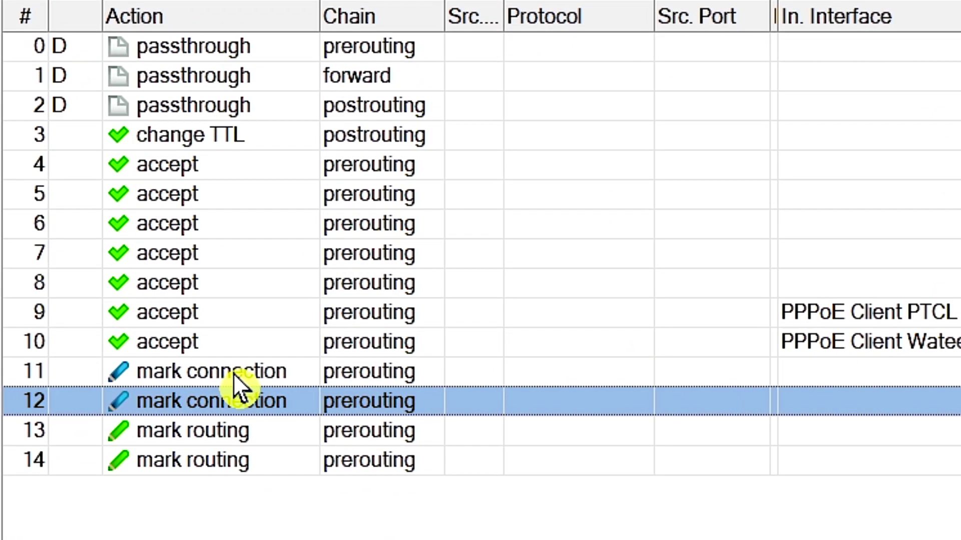
left_click(247, 374)
left_click(252, 387)
left_click(251, 367)
left_click(238, 400)
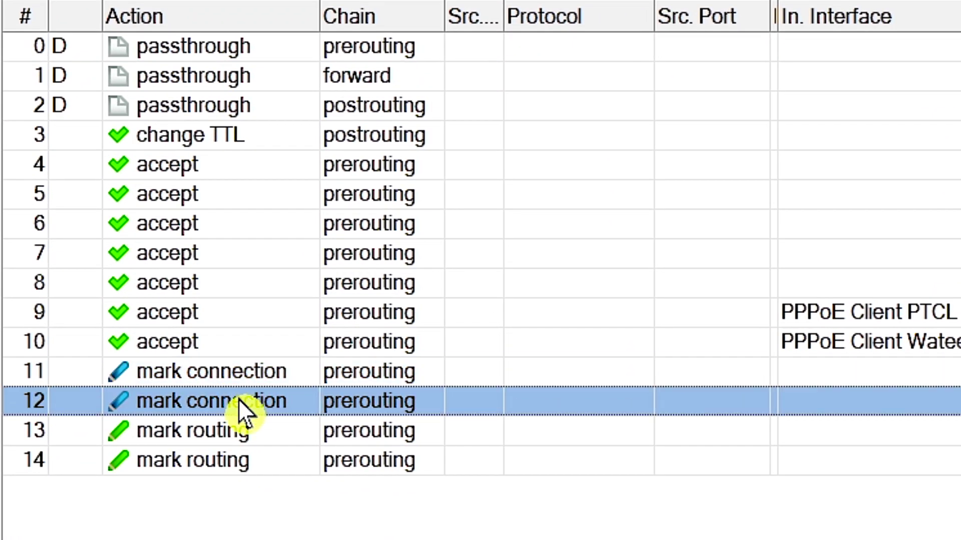
left_click(236, 376)
left_click(239, 404)
left_click(228, 372)
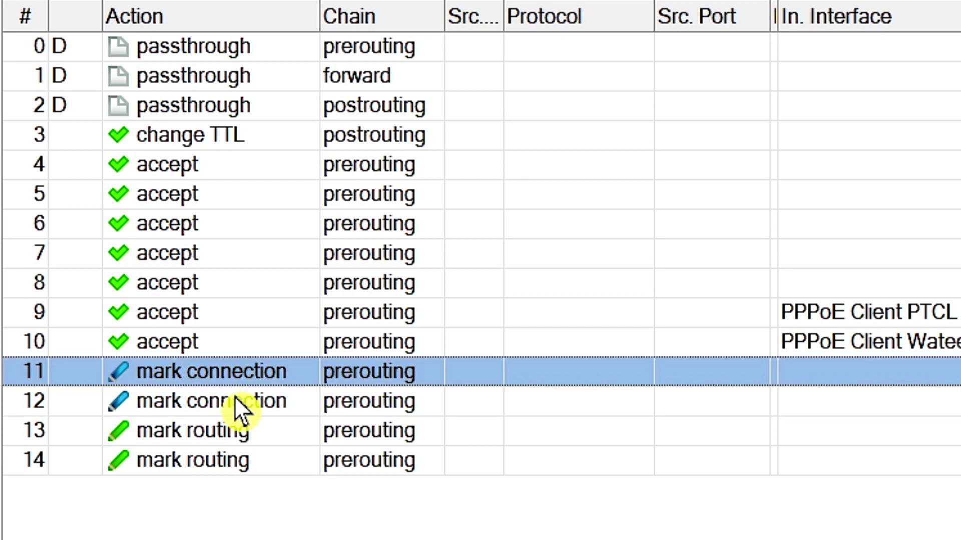
left_click(235, 402)
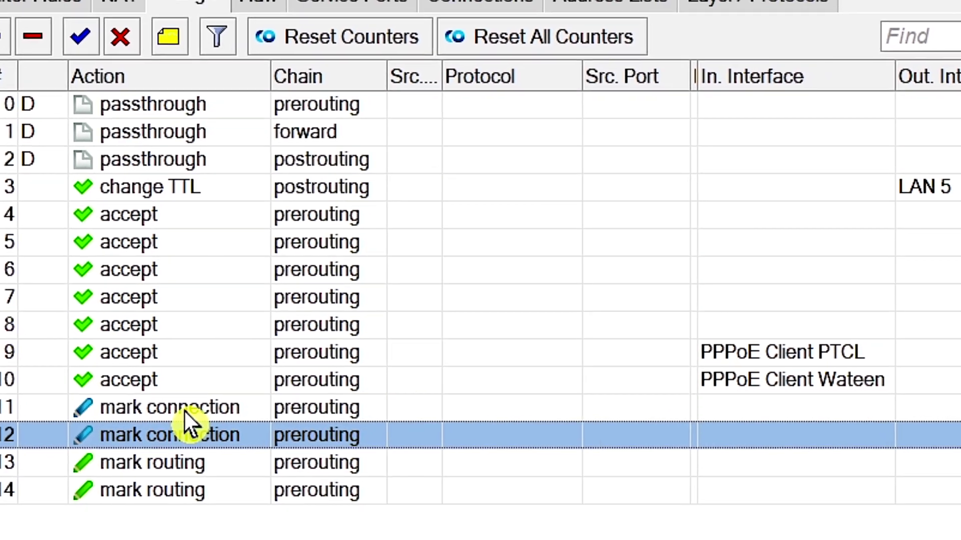
Duplicate mangle rule 11, which marks connections as PTCL_Conn, and move the copy's window clear of the original
double_click(195, 418)
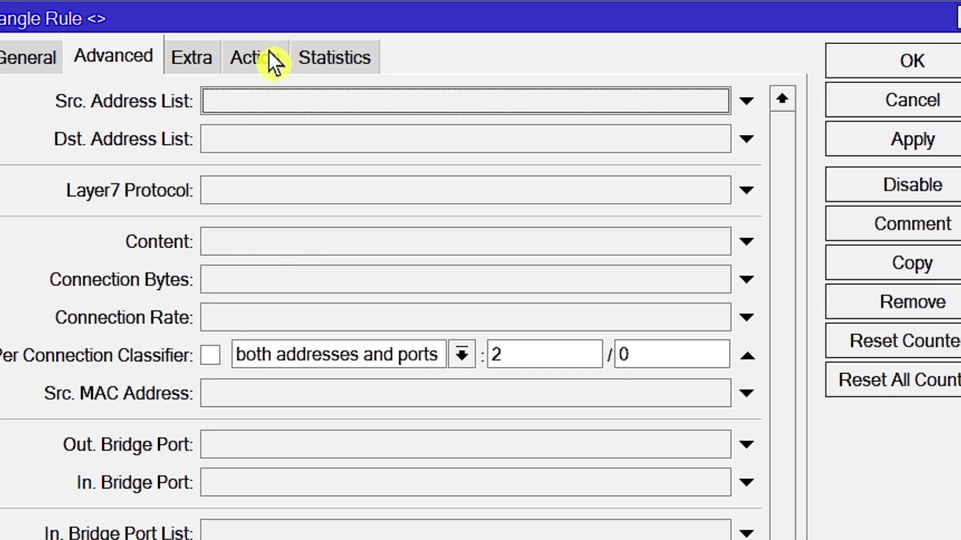
left_click(257, 59)
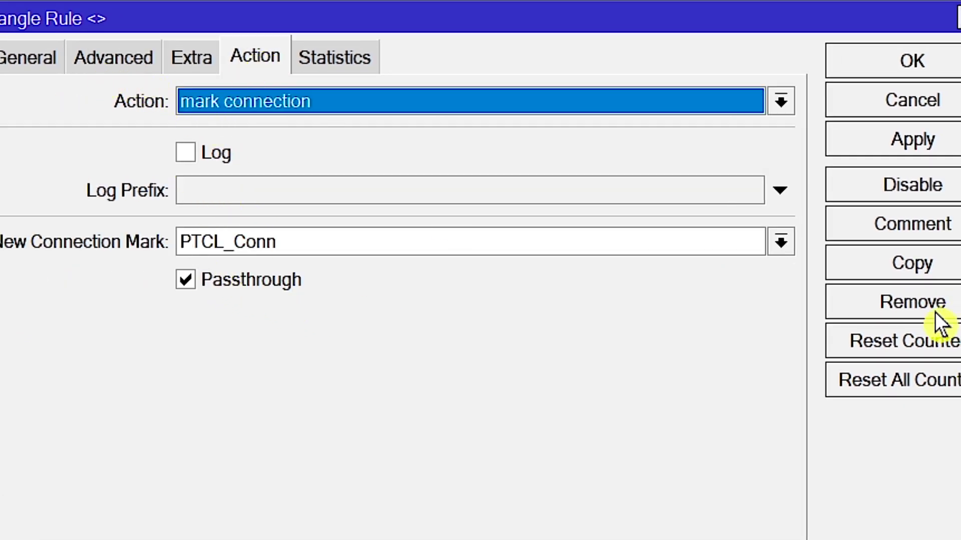
left_click(901, 265)
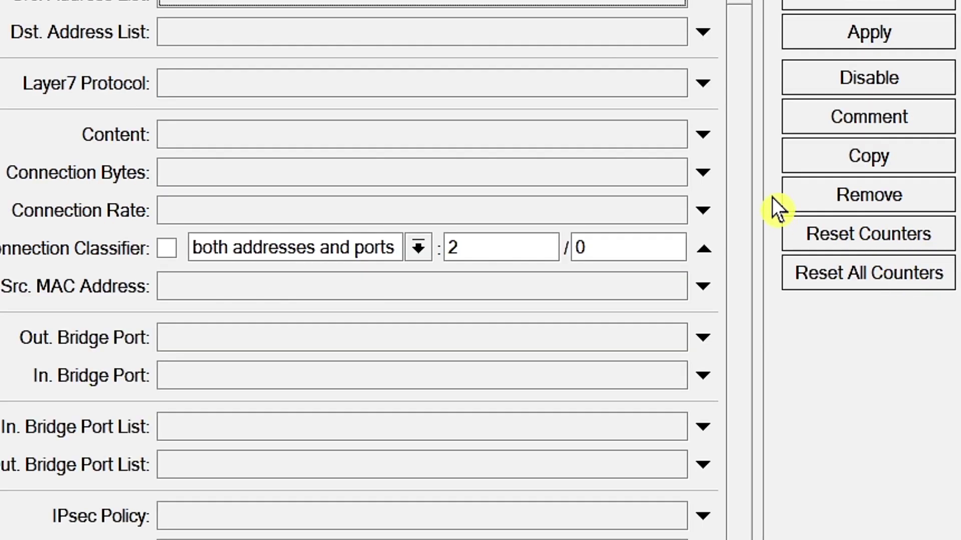
left_click_drag(538, 1, 530, 431)
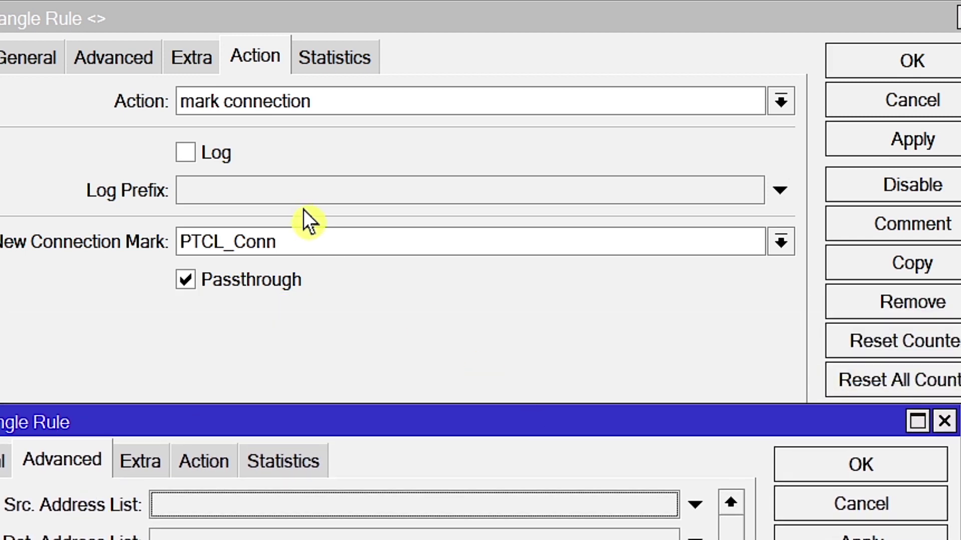
Set the original PTCL_Conn rule's Per Connection Classifier denominator to 4 and apply the change
left_click(125, 59)
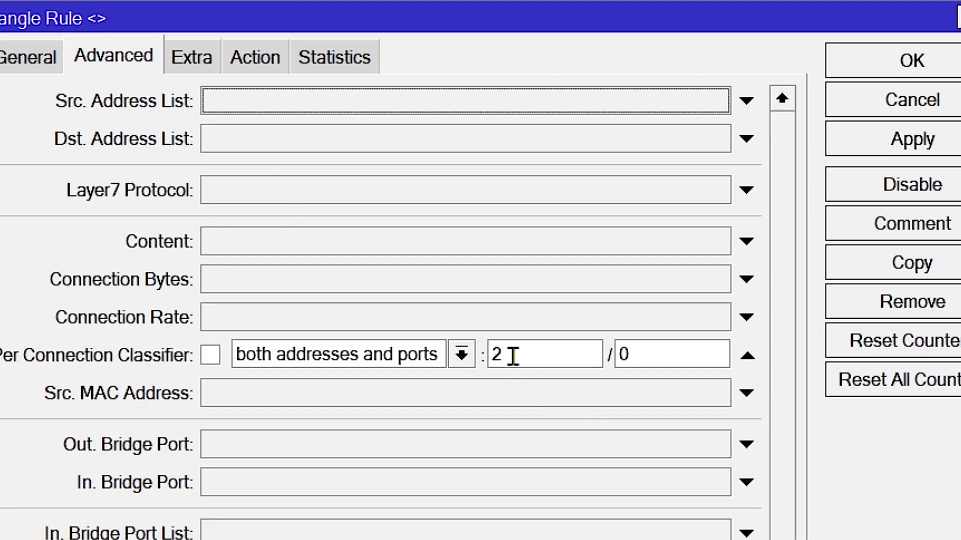
left_click_drag(508, 356, 472, 356)
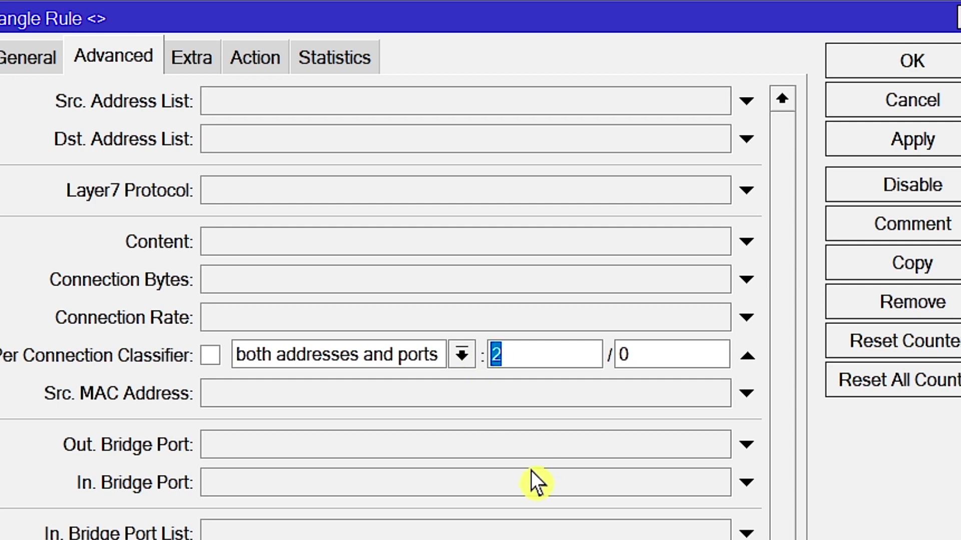
type("4")
left_click(873, 143)
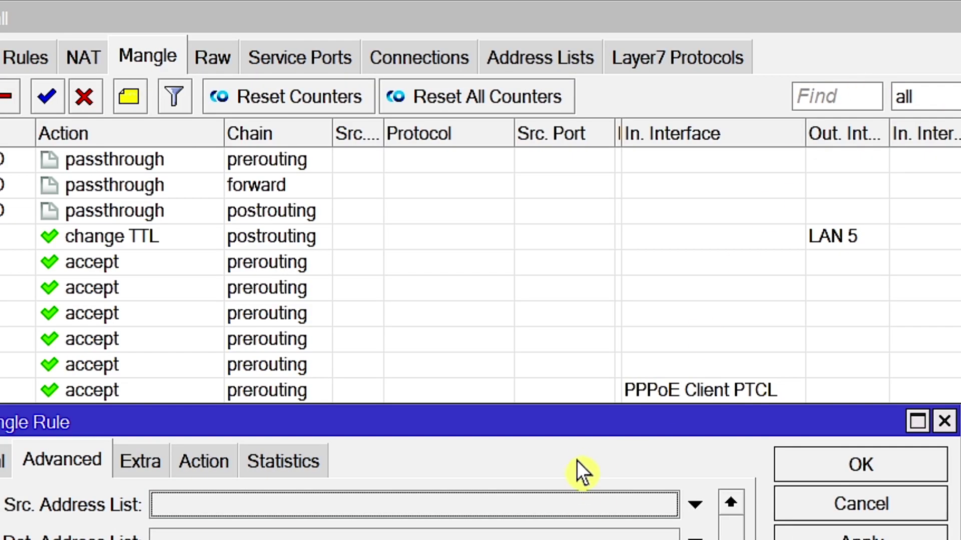
Set the duplicated PTCL_Conn mangle rule's Per Connection Classifier to both addresses and ports 4/1 and apply it
left_click_drag(575, 428, 592, 61)
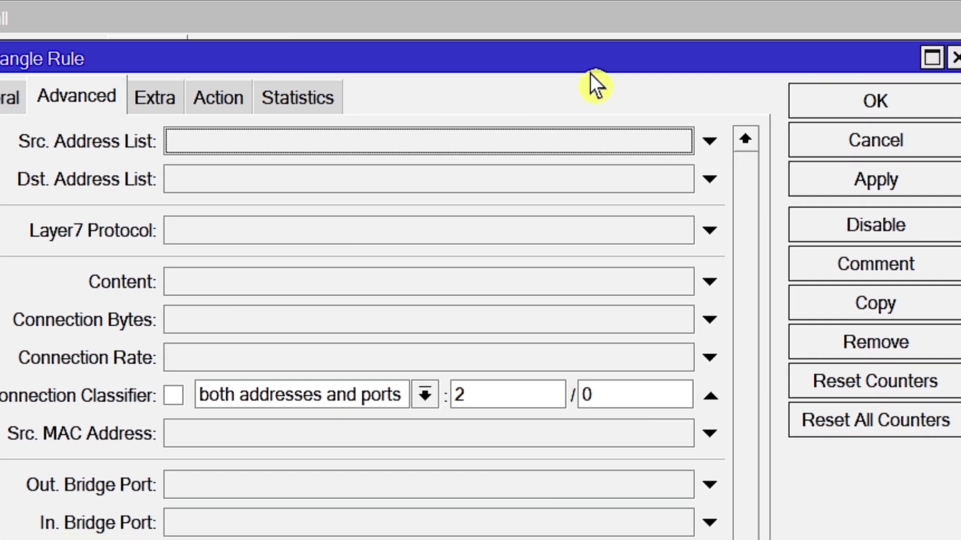
left_click_drag(484, 395, 445, 397)
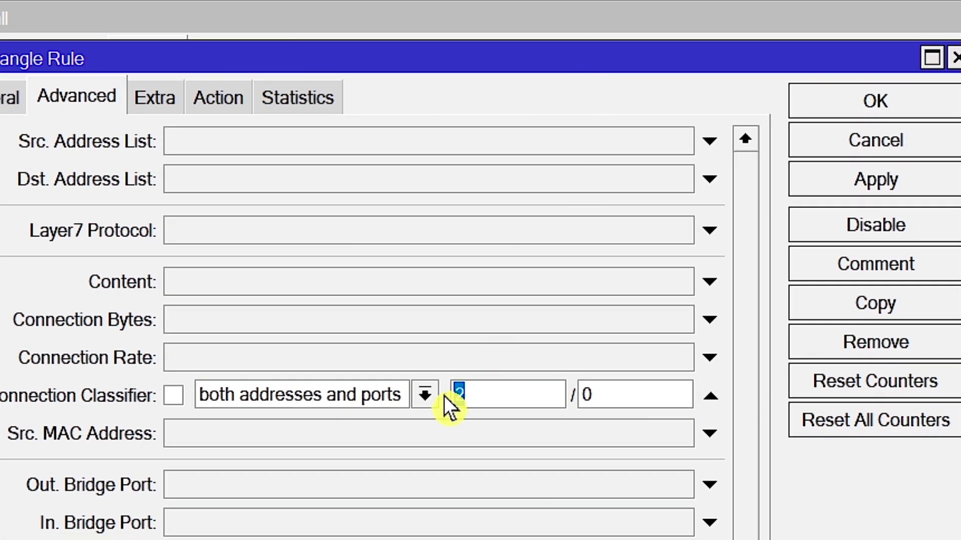
type("4")
left_click_drag(610, 394, 563, 391)
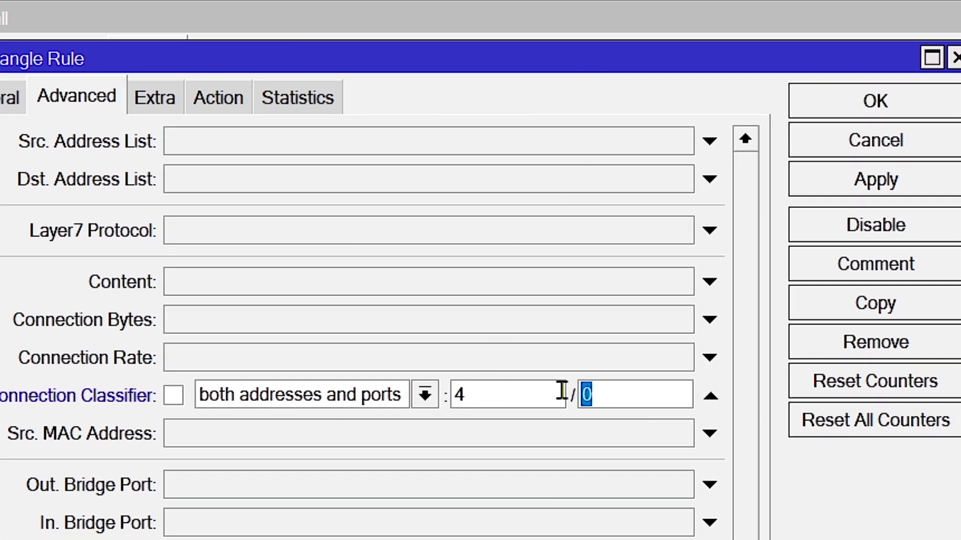
type("1")
left_click(854, 189)
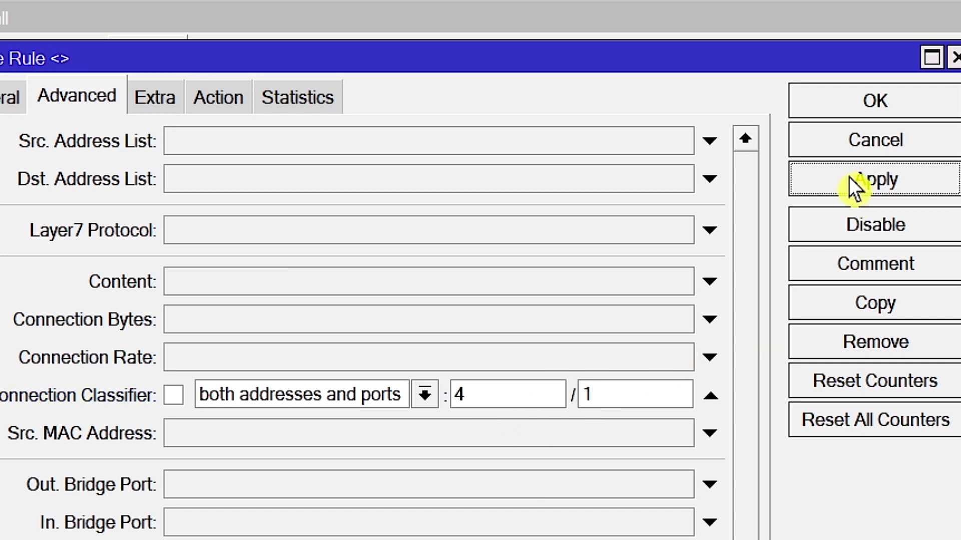
Duplicate the 4/1 mangle rule with its Per Connection Classifier set to 4/2, apply it and close both rule windows
left_click(858, 311)
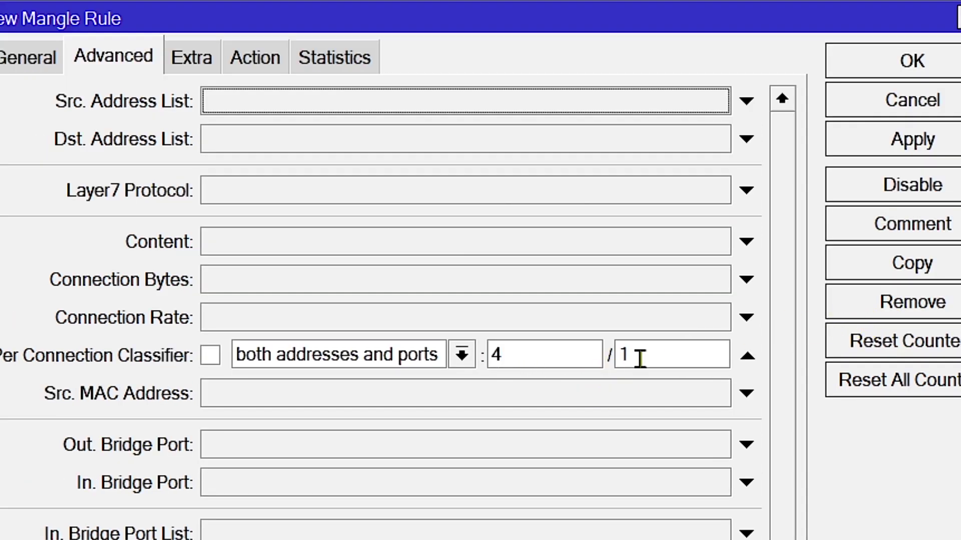
left_click_drag(630, 355, 597, 355)
type("2")
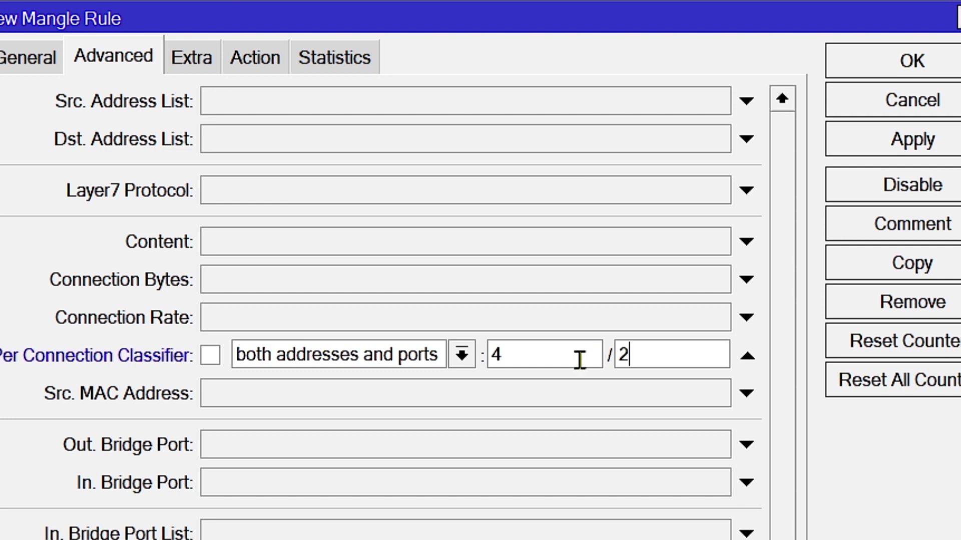
left_click(897, 136)
left_click(898, 60)
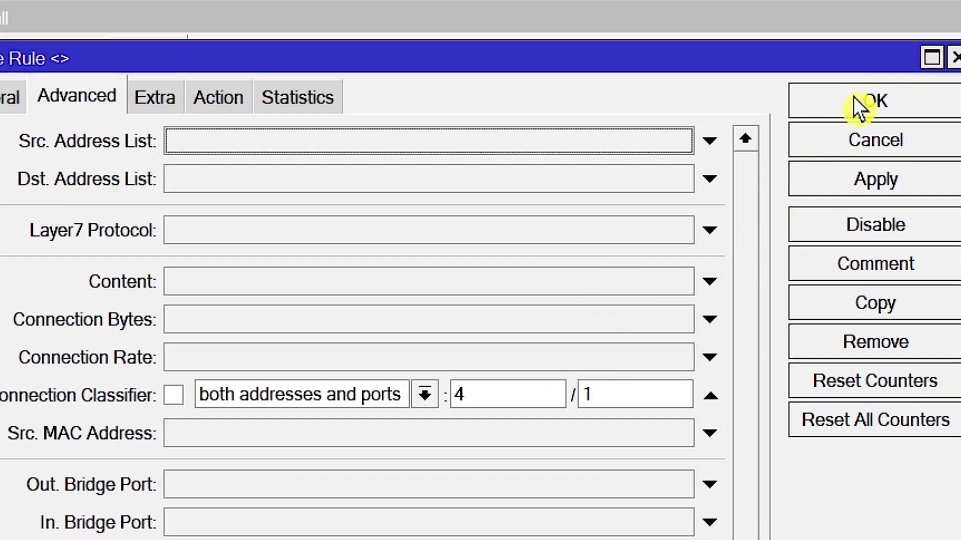
left_click(855, 100)
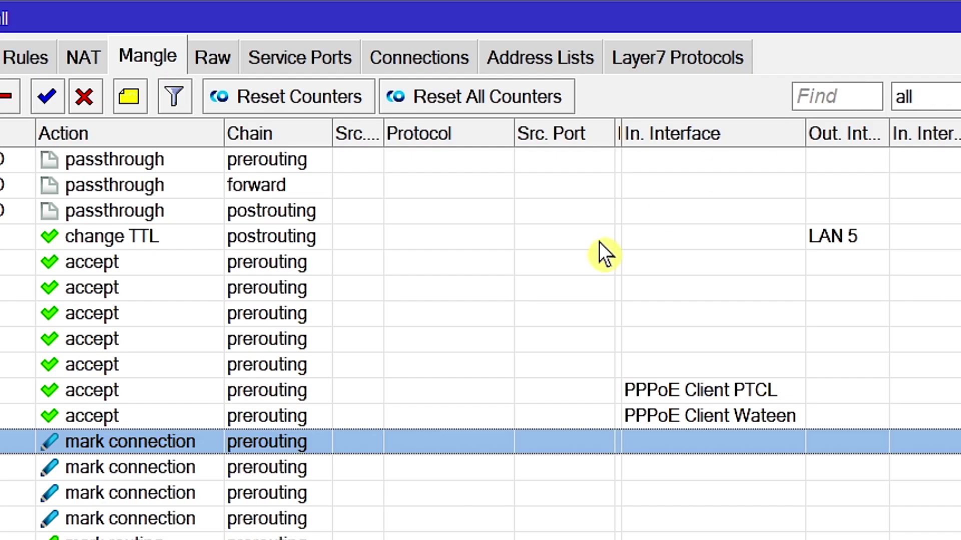
Review the four mark connection rules in the mangle list
left_click(165, 493)
left_click(163, 467)
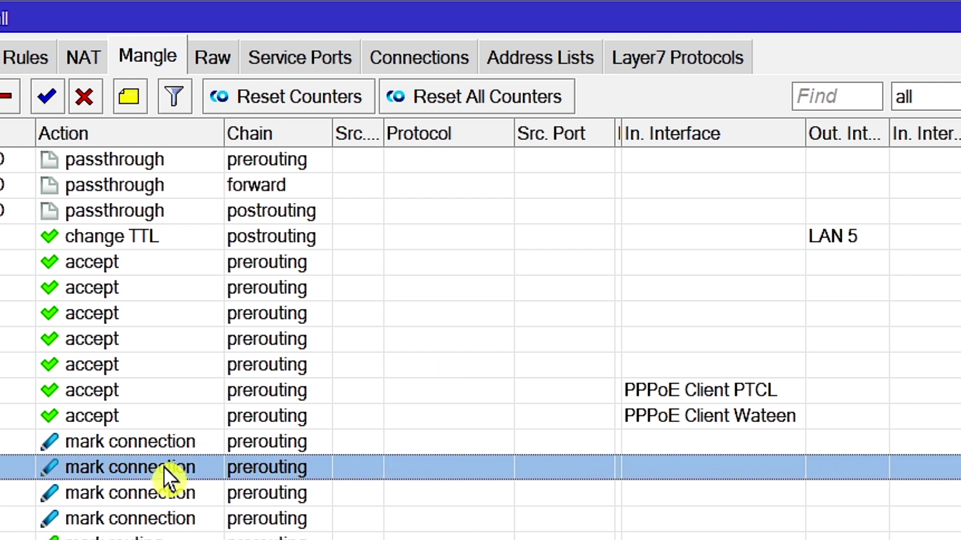
left_click(167, 443)
left_click(166, 472)
left_click(166, 492)
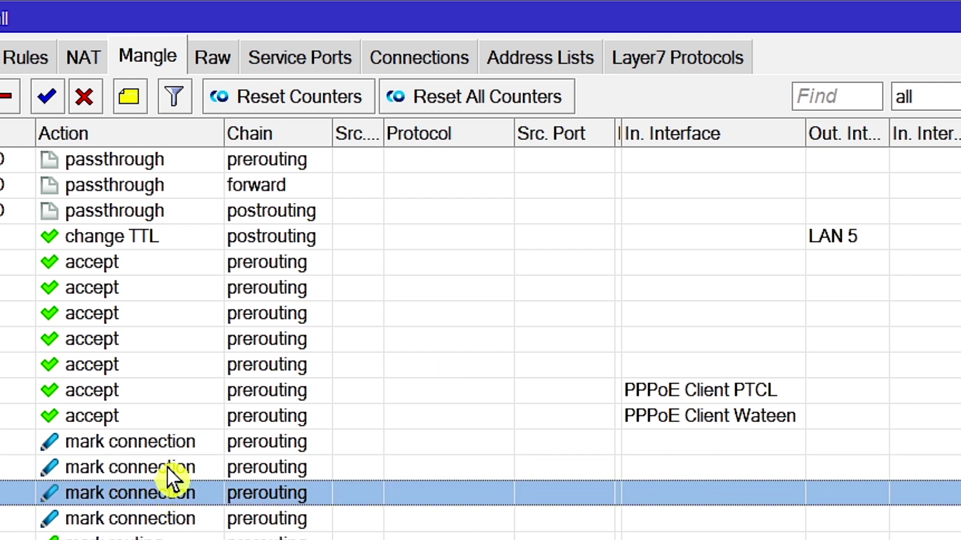
left_click(169, 446)
left_click(166, 486)
left_click(162, 521)
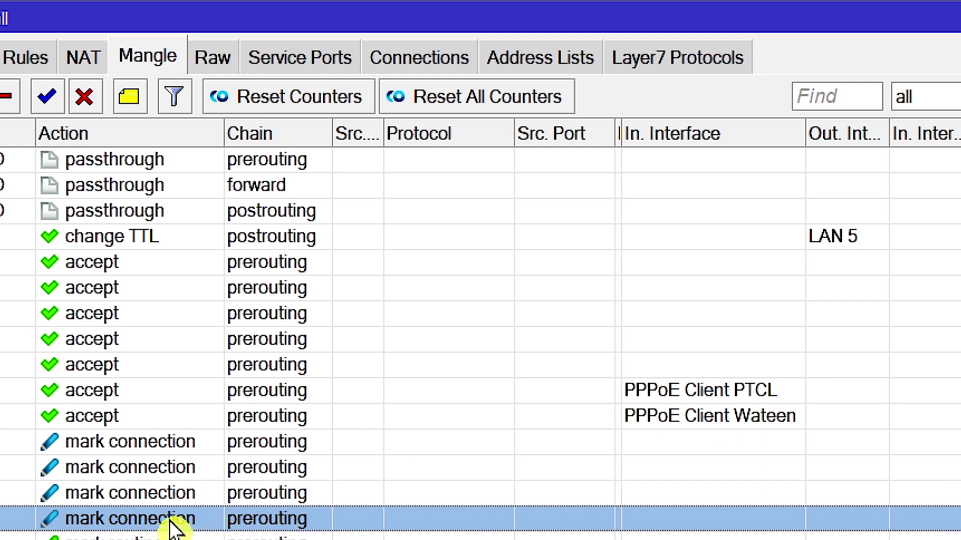
Set the last mark connection rule's Per Connection Classifier to both addresses and ports 4/3, apply it and close the rule
double_click(170, 520)
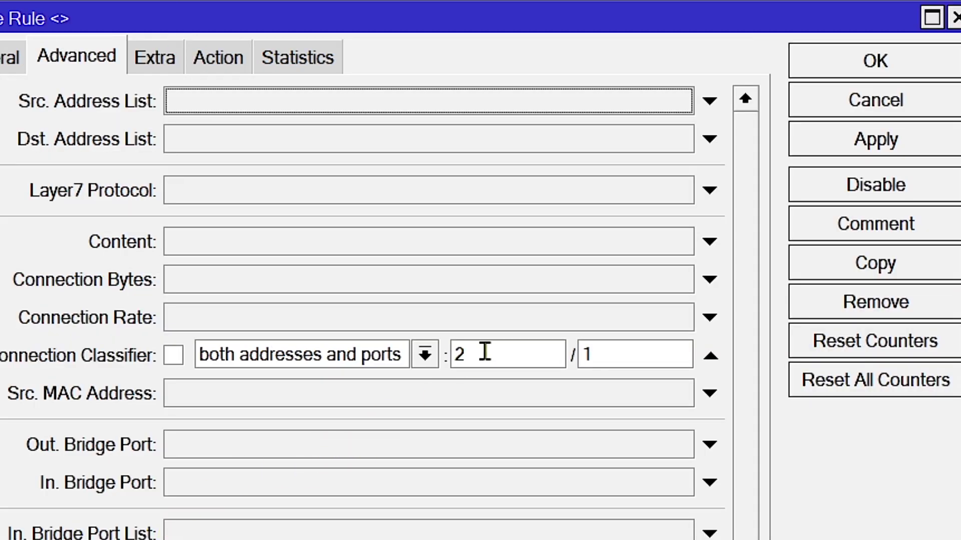
left_click_drag(484, 352, 444, 354)
type("4")
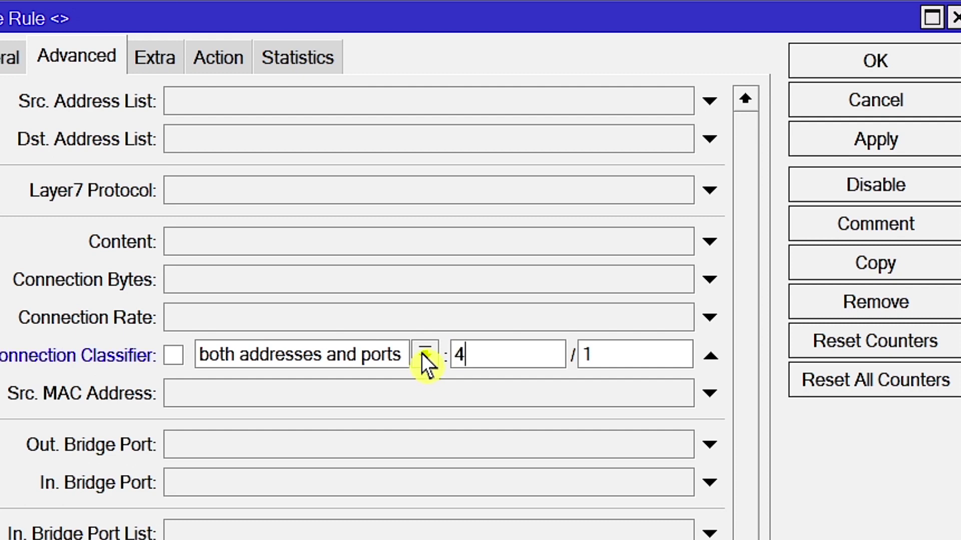
left_click_drag(609, 349, 540, 352)
type("3")
left_click(846, 147)
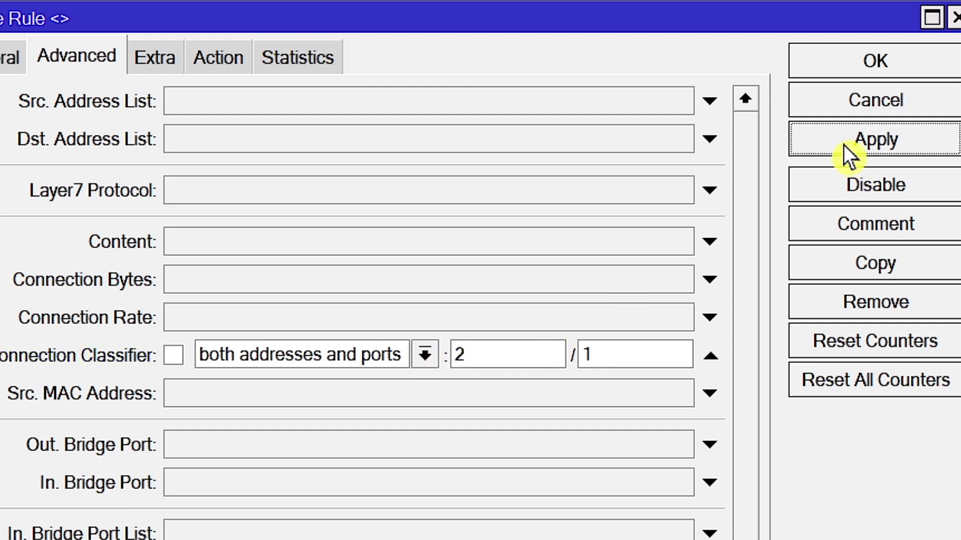
left_click(851, 74)
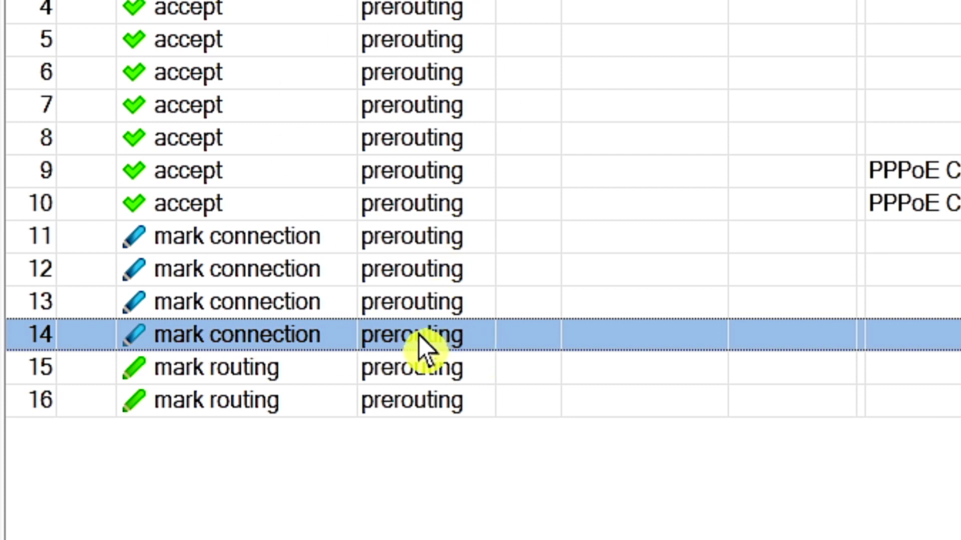
Examine the order of mark connection rules 11 to 14 in the mangle list, comparing them one by one
left_click_drag(439, 333, 283, 234)
left_click_drag(286, 295, 279, 250)
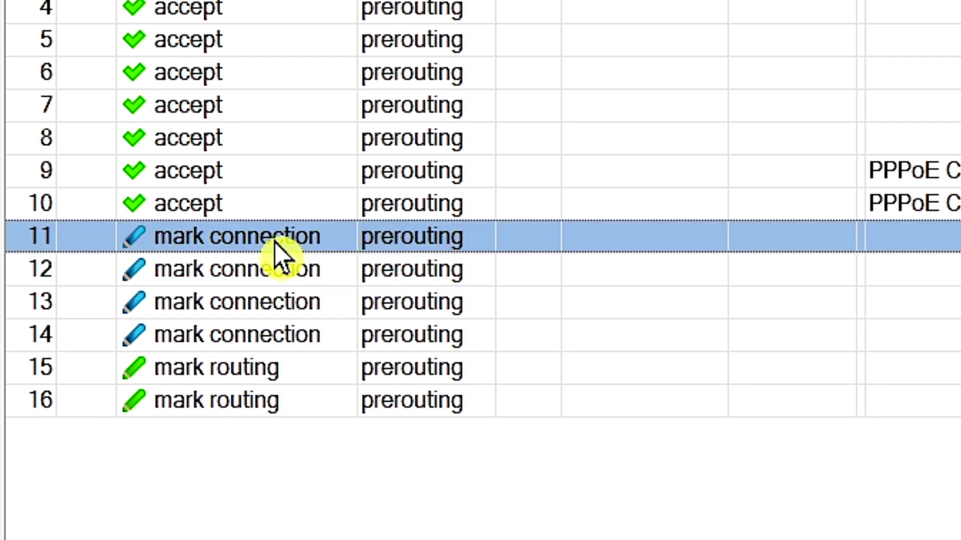
left_click_drag(278, 320, 279, 273)
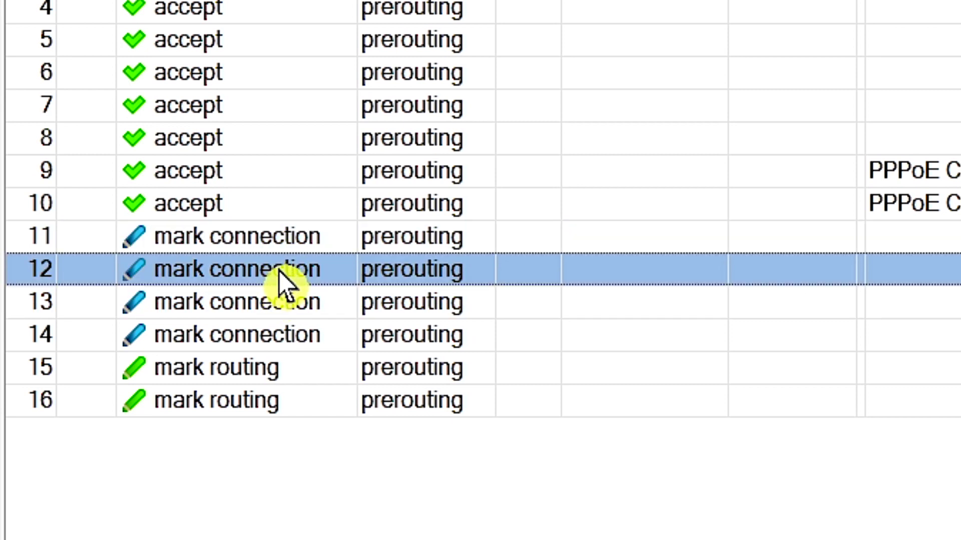
left_click_drag(279, 271, 268, 303)
left_click(267, 303)
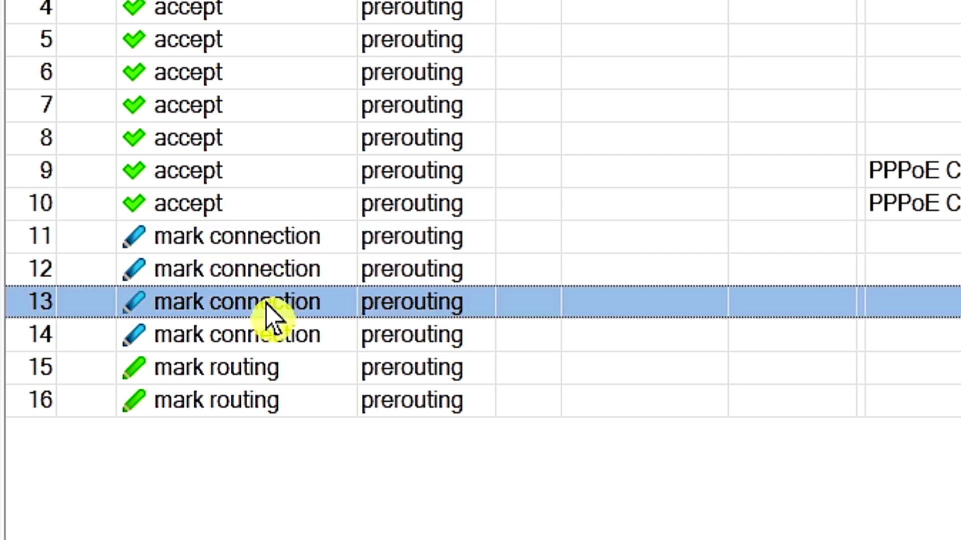
left_click(266, 270)
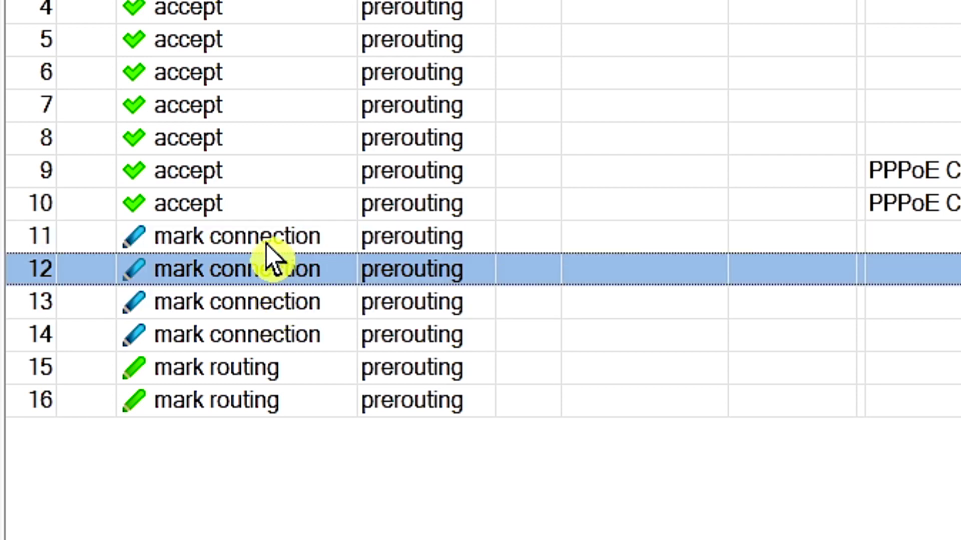
left_click(267, 245)
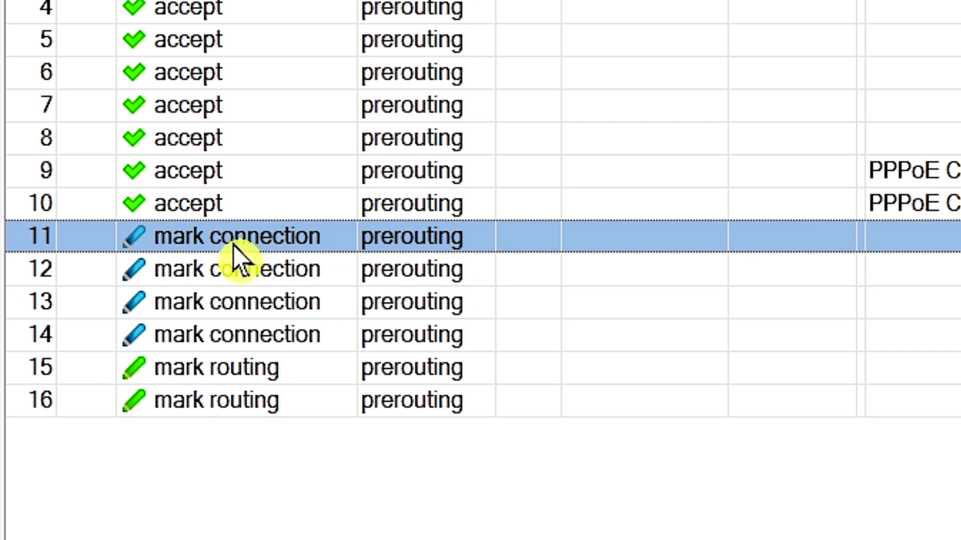
left_click(254, 270)
left_click(251, 245)
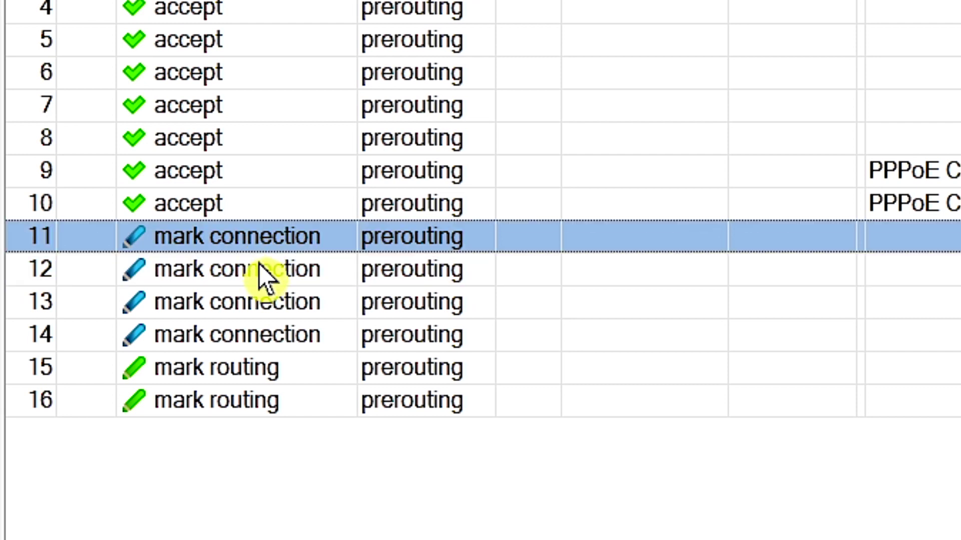
left_click(261, 266)
left_click(270, 244)
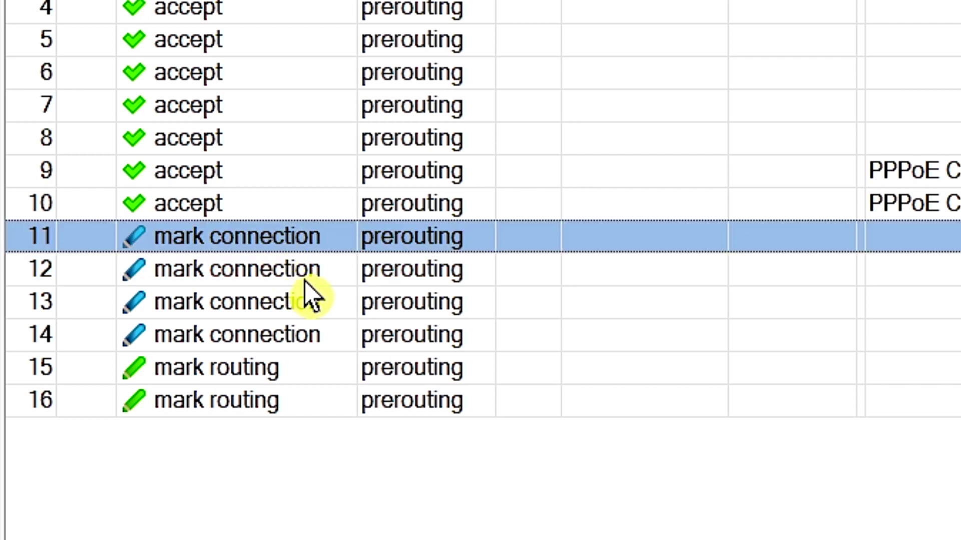
left_click(264, 302)
left_click(266, 271)
left_click(266, 243)
left_click(270, 334)
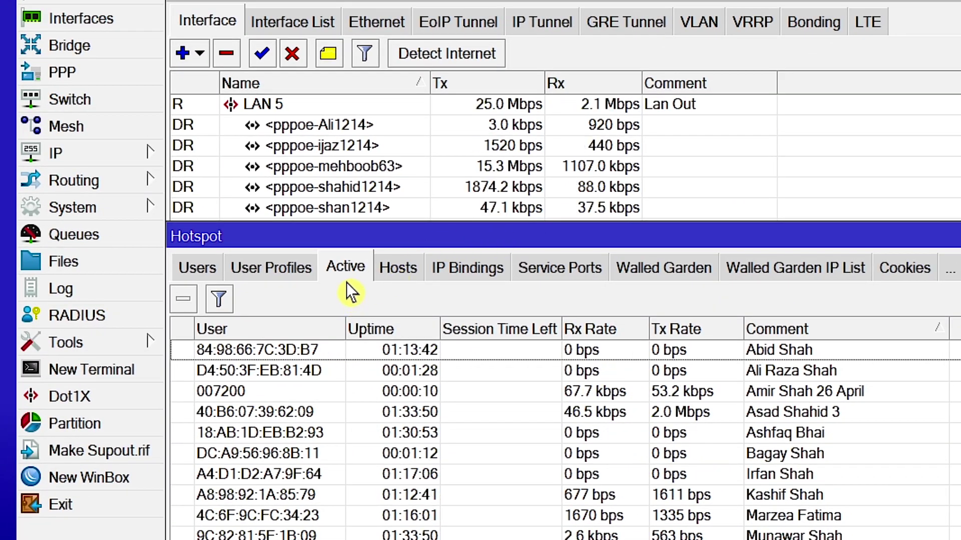
Move the Hotspot window clear of the WAN interfaces and compare the Tx and Rx rates of PPPoE Client PTCL and PPPoE Client Wateen
left_click_drag(436, 225, 440, 350)
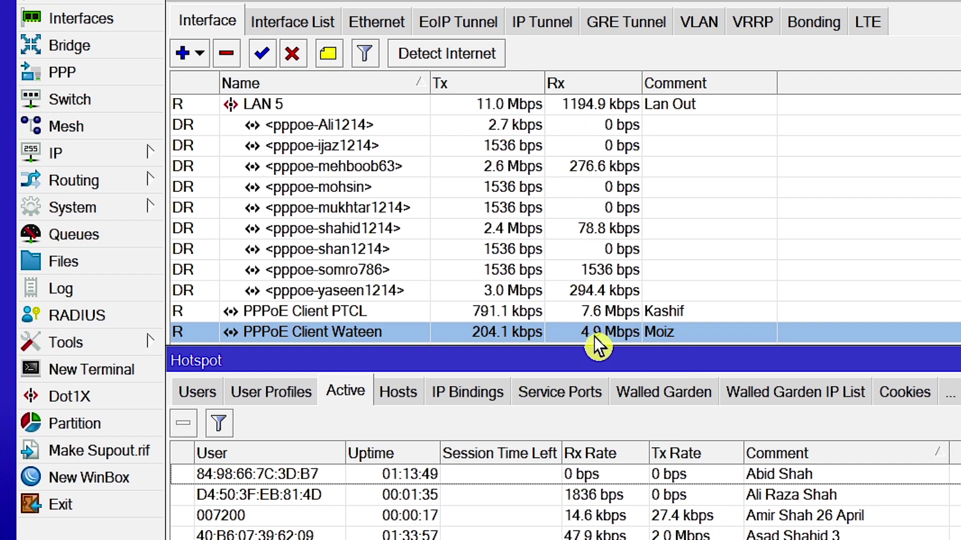
left_click(600, 310)
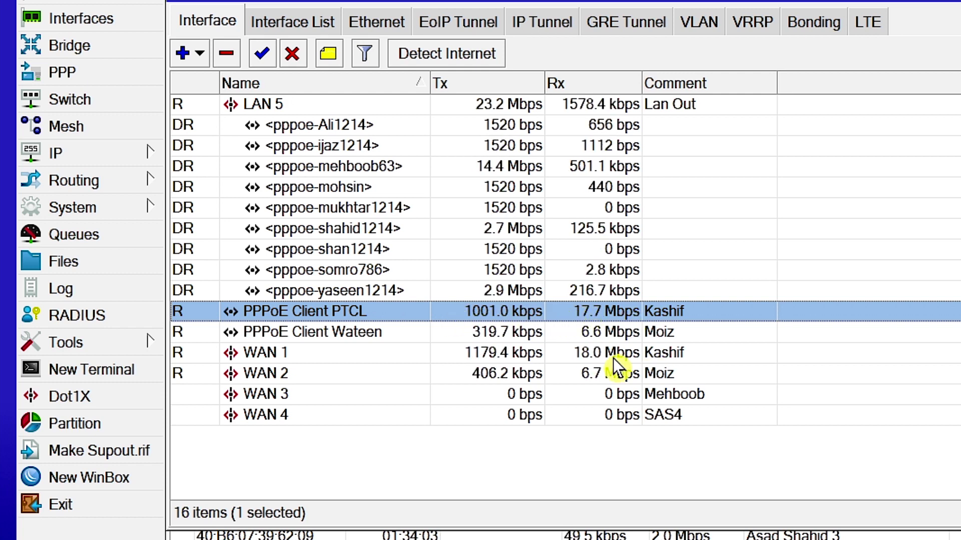
left_click(597, 334)
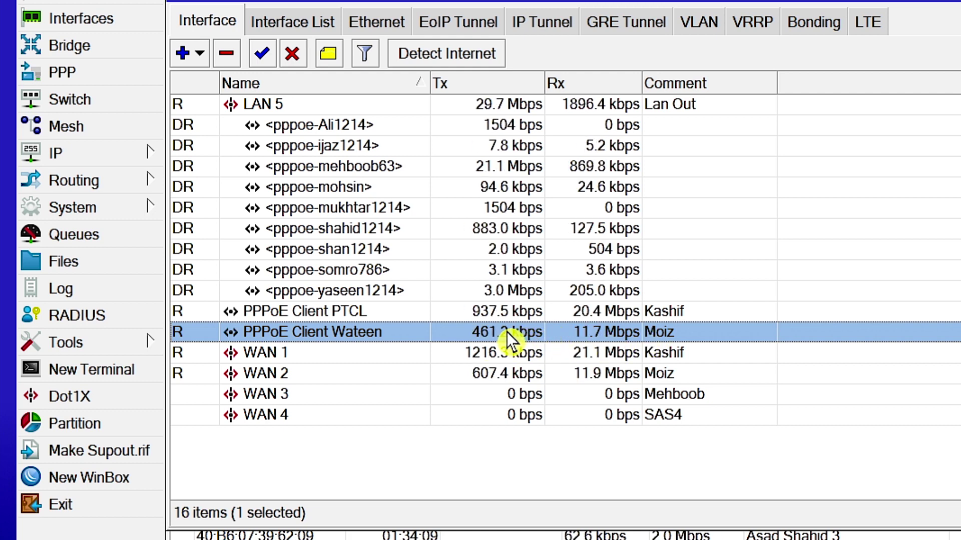
left_click(597, 313)
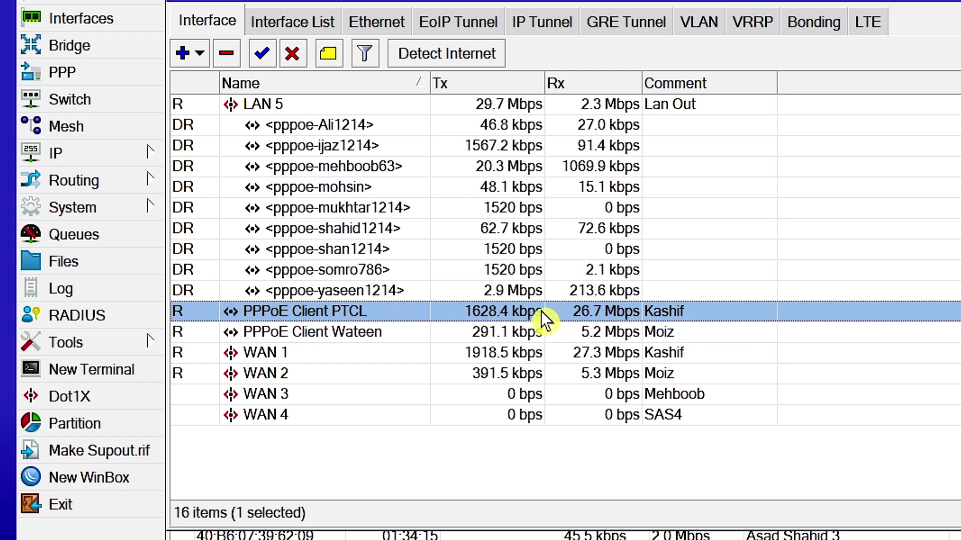
left_click(548, 335)
left_click(532, 311)
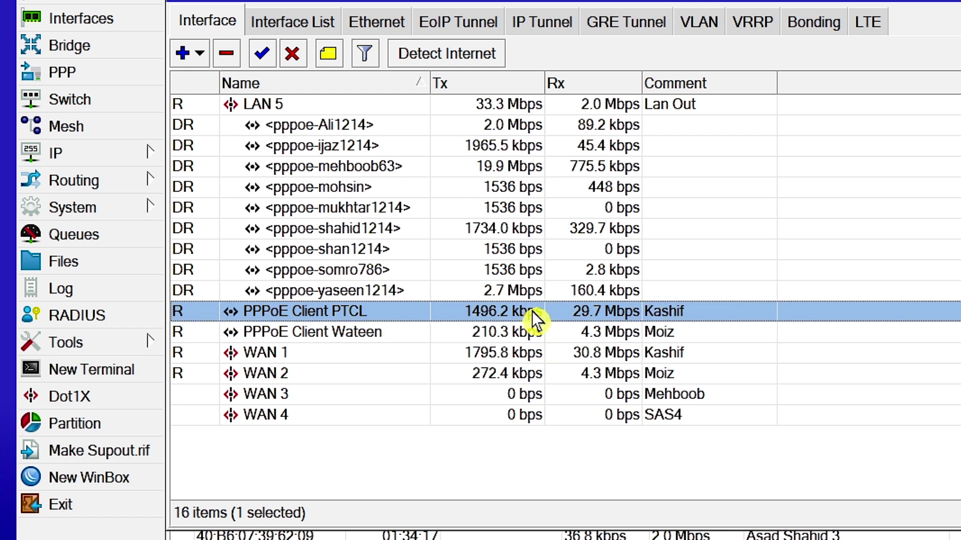
left_click(526, 332)
left_click(526, 311)
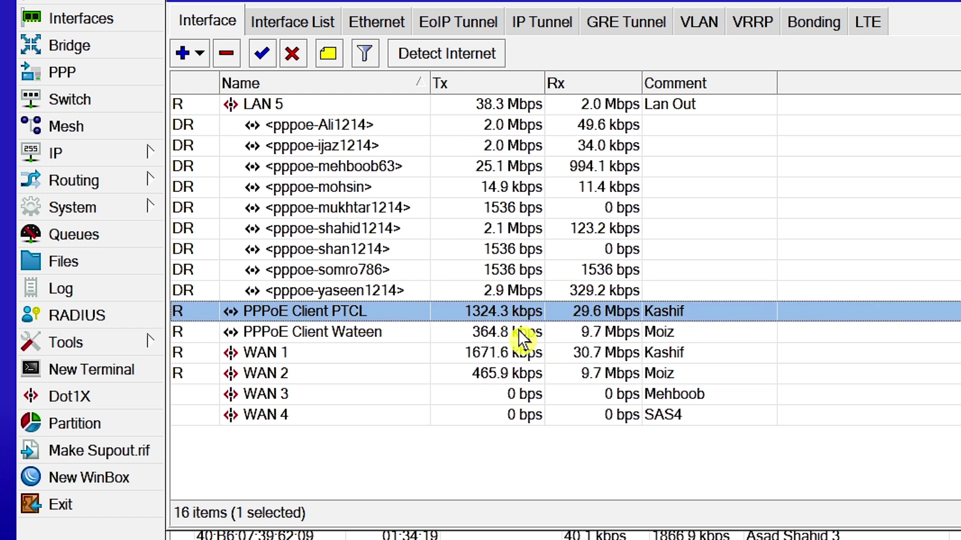
left_click(523, 334)
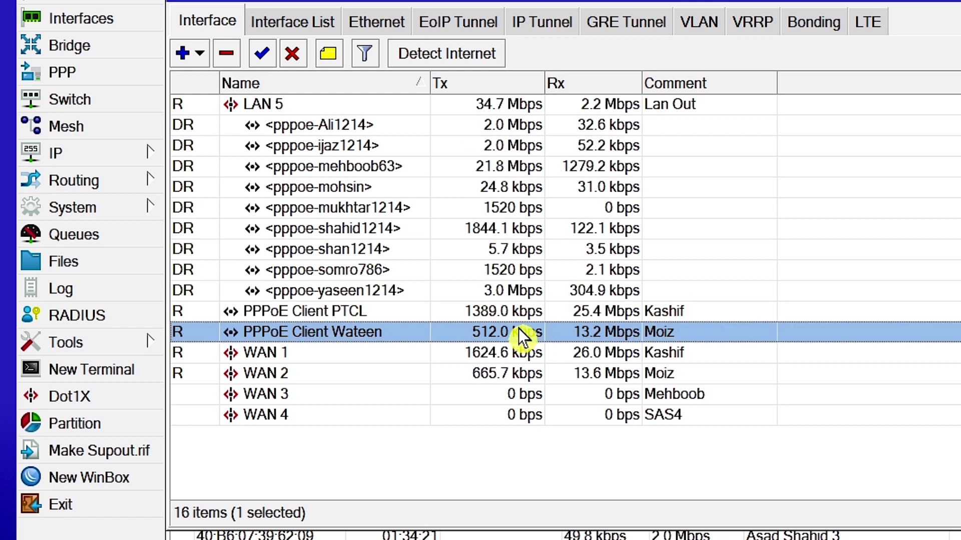
Return from the Hotspot window to the interface list and recheck the live traffic split between the PTCL and Wateen PPPoE clients
left_click(499, 524)
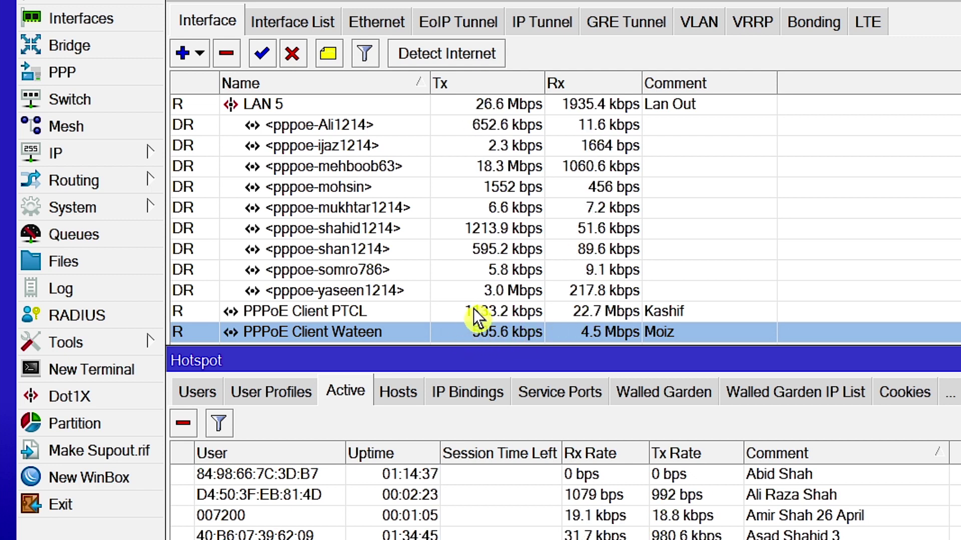
left_click(473, 309)
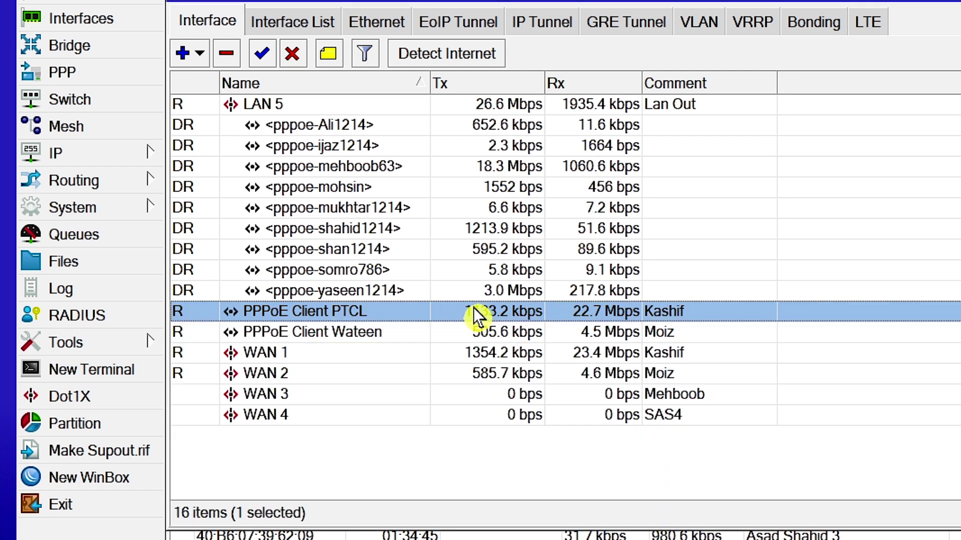
left_click(413, 332)
left_click(416, 311)
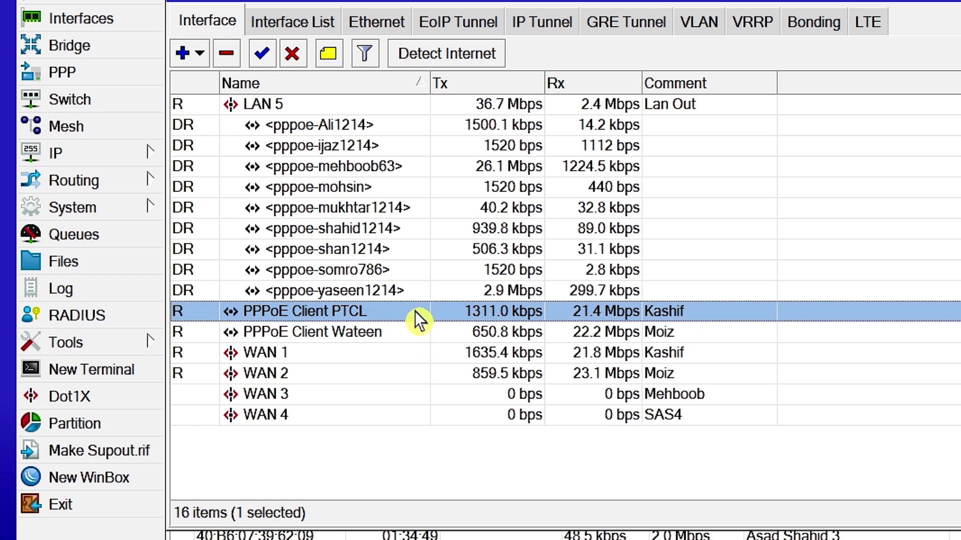
left_click(409, 330)
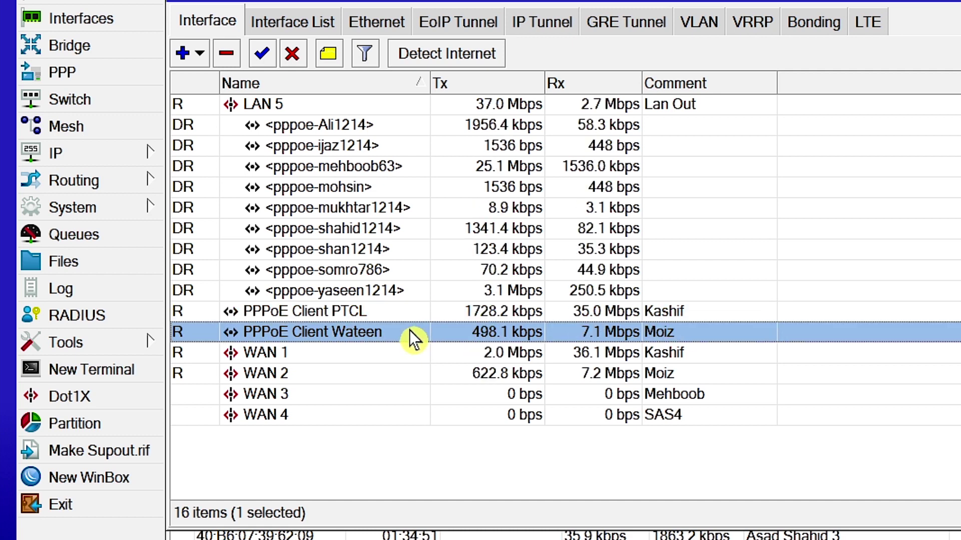
left_click(577, 311)
left_click(571, 331)
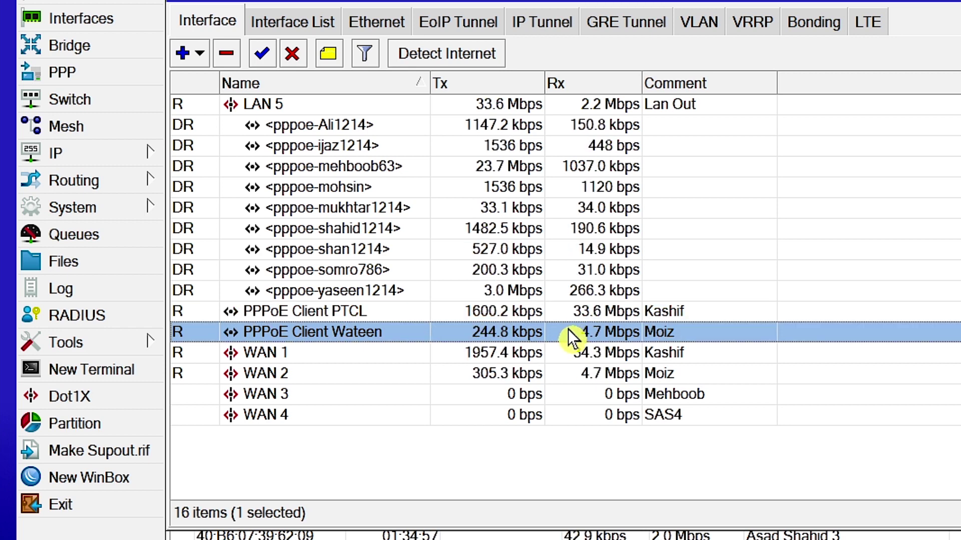
left_click(557, 311)
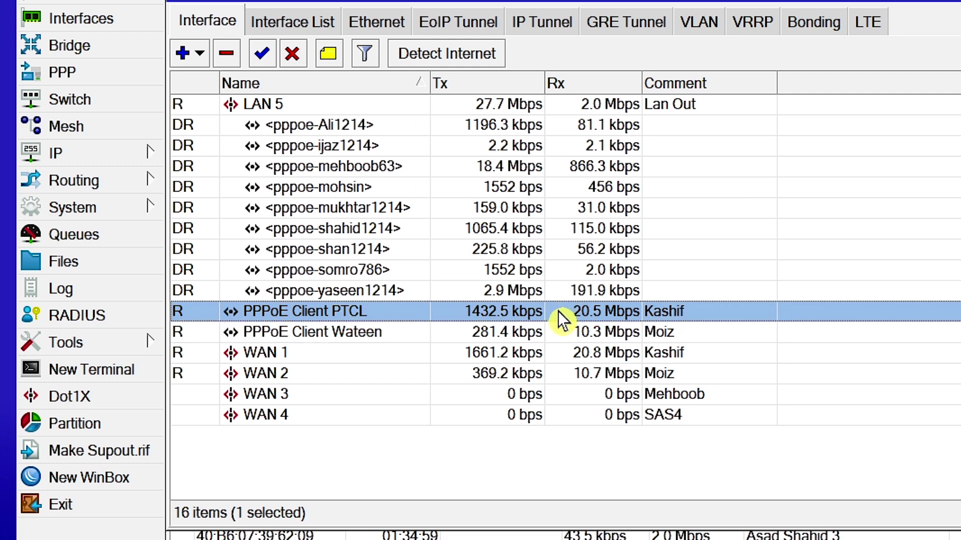